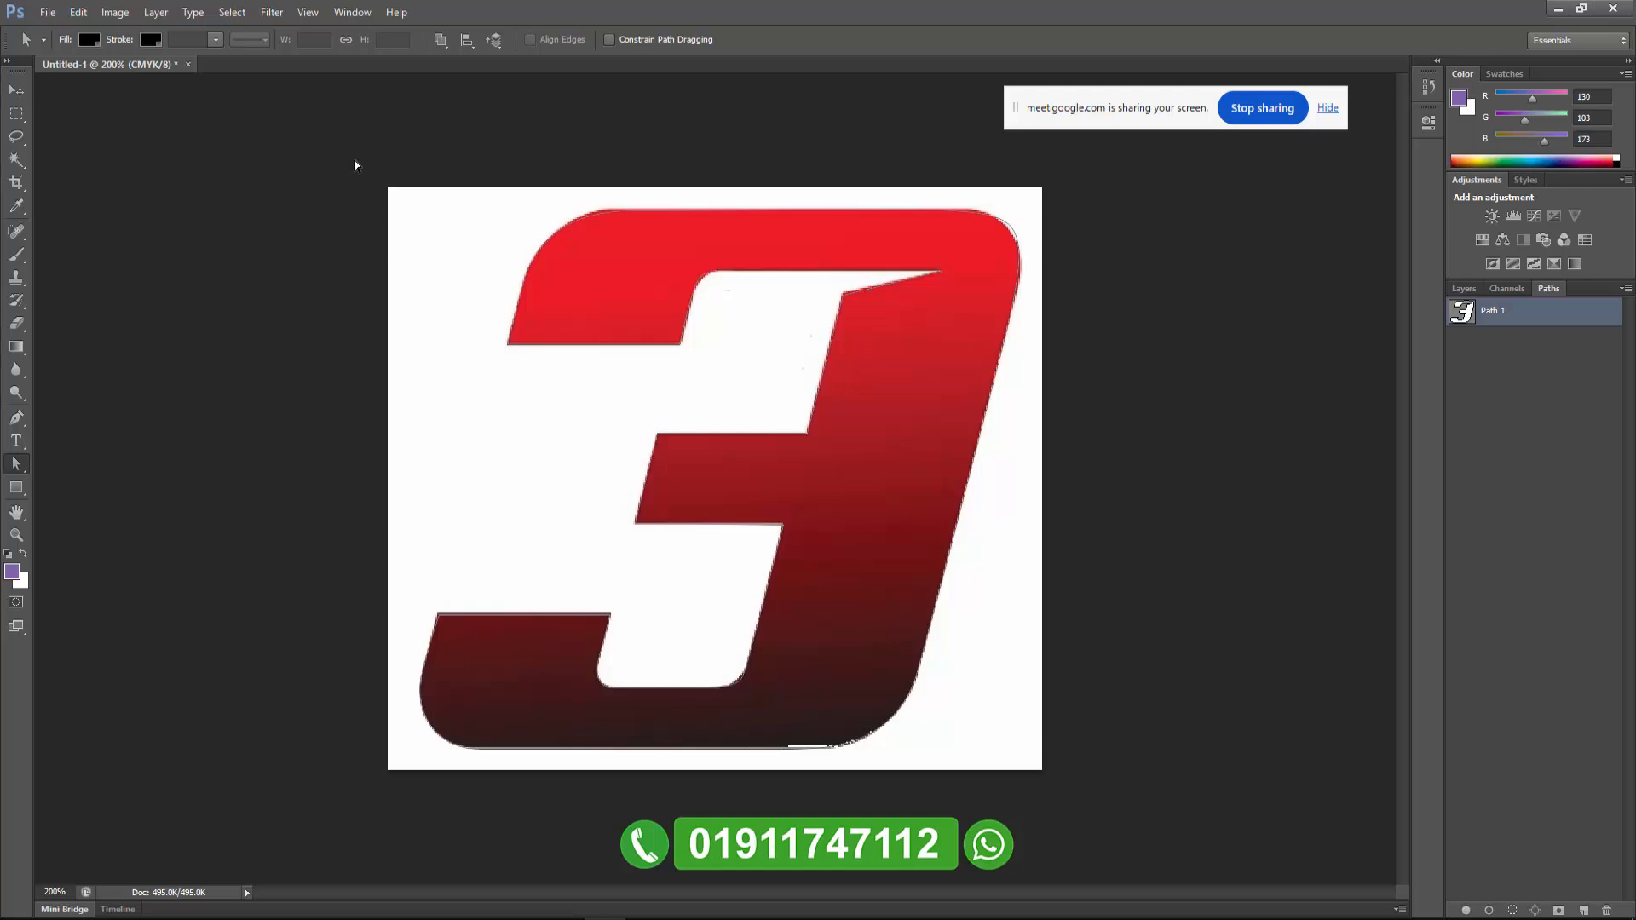
Select all anchor points of the numeral 3 path, create a new alpha channel, and load the path as a selection.
drag(350, 161, 1178, 750)
click(1505, 288)
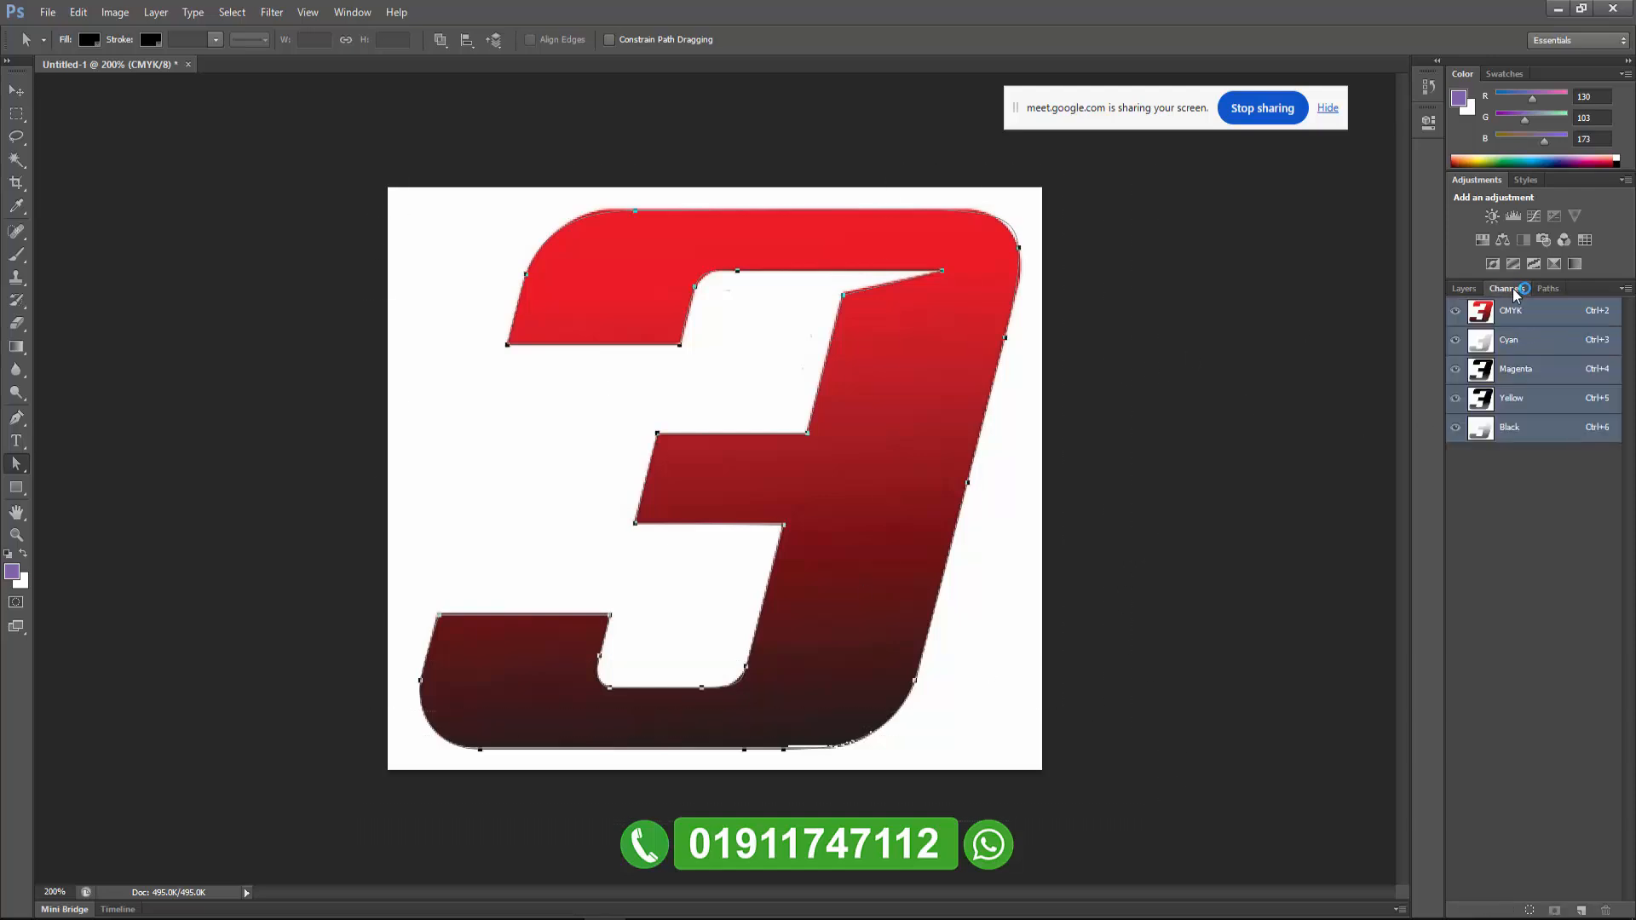
click(1581, 910)
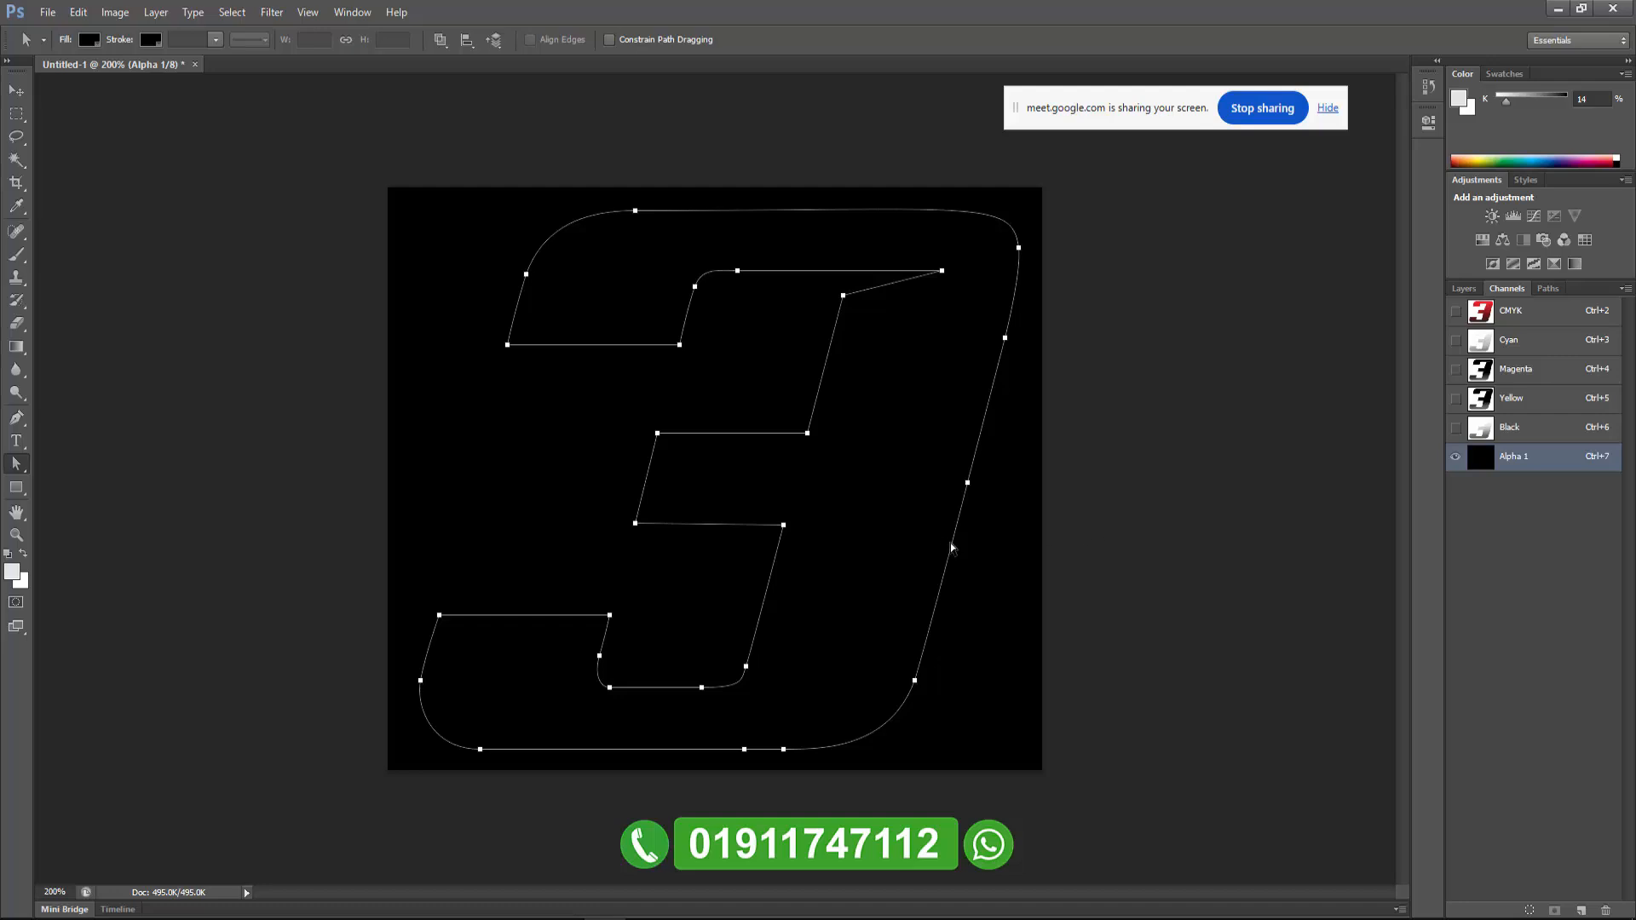
key(ctrl+Return)
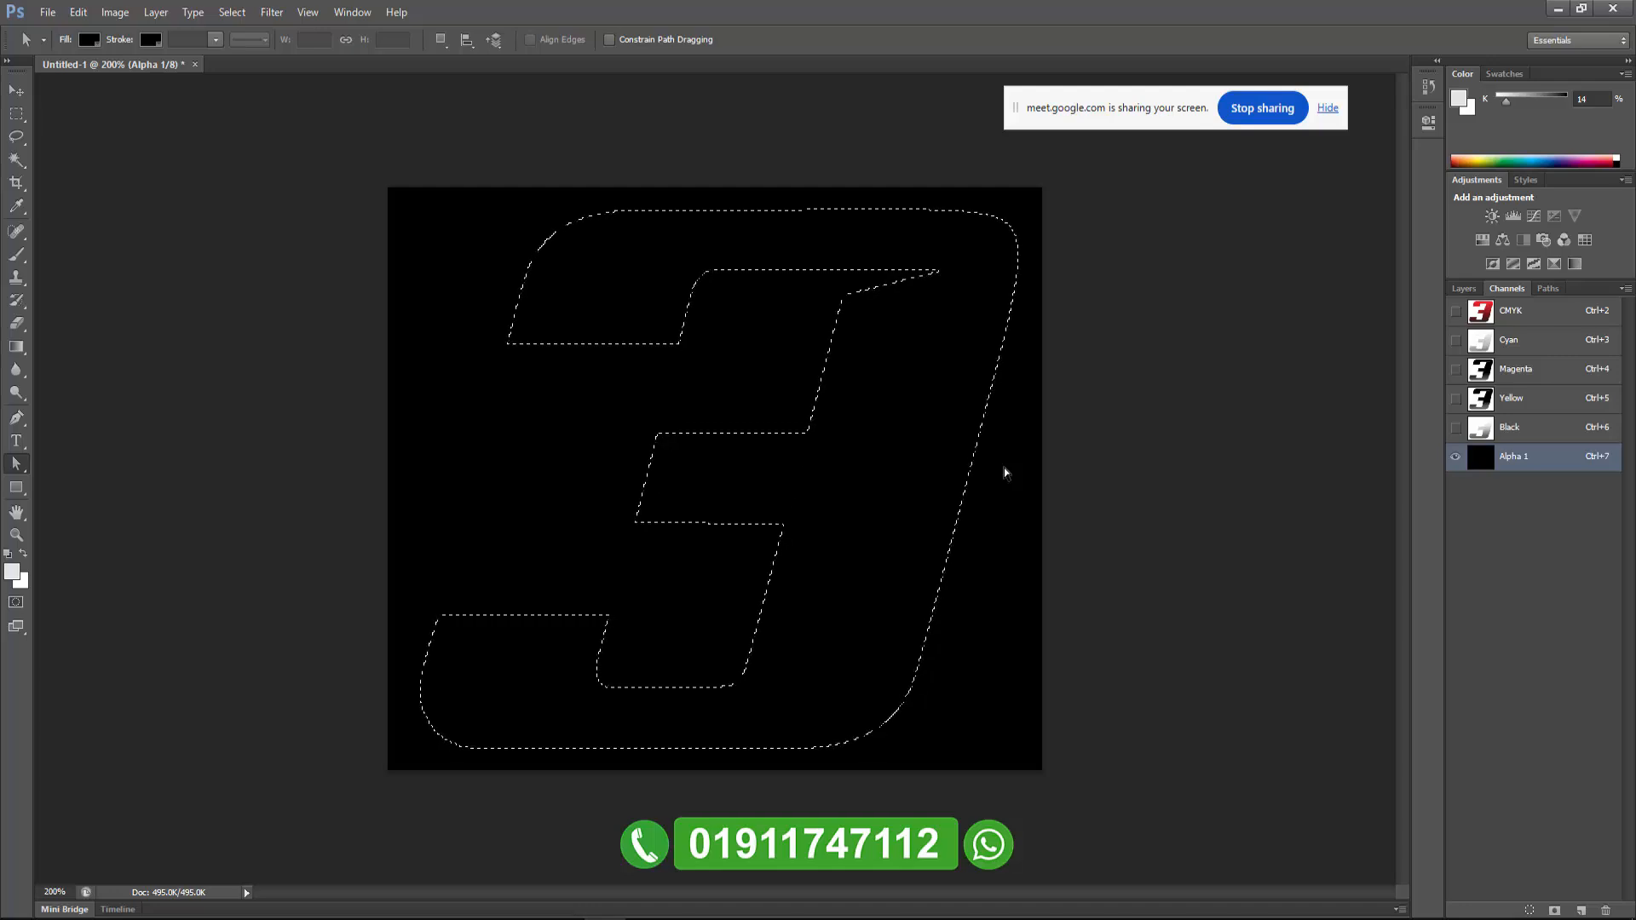
Fill the area outside the numeral with white in the alpha channel, and delete that channel.
key(ctrl+shift+i)
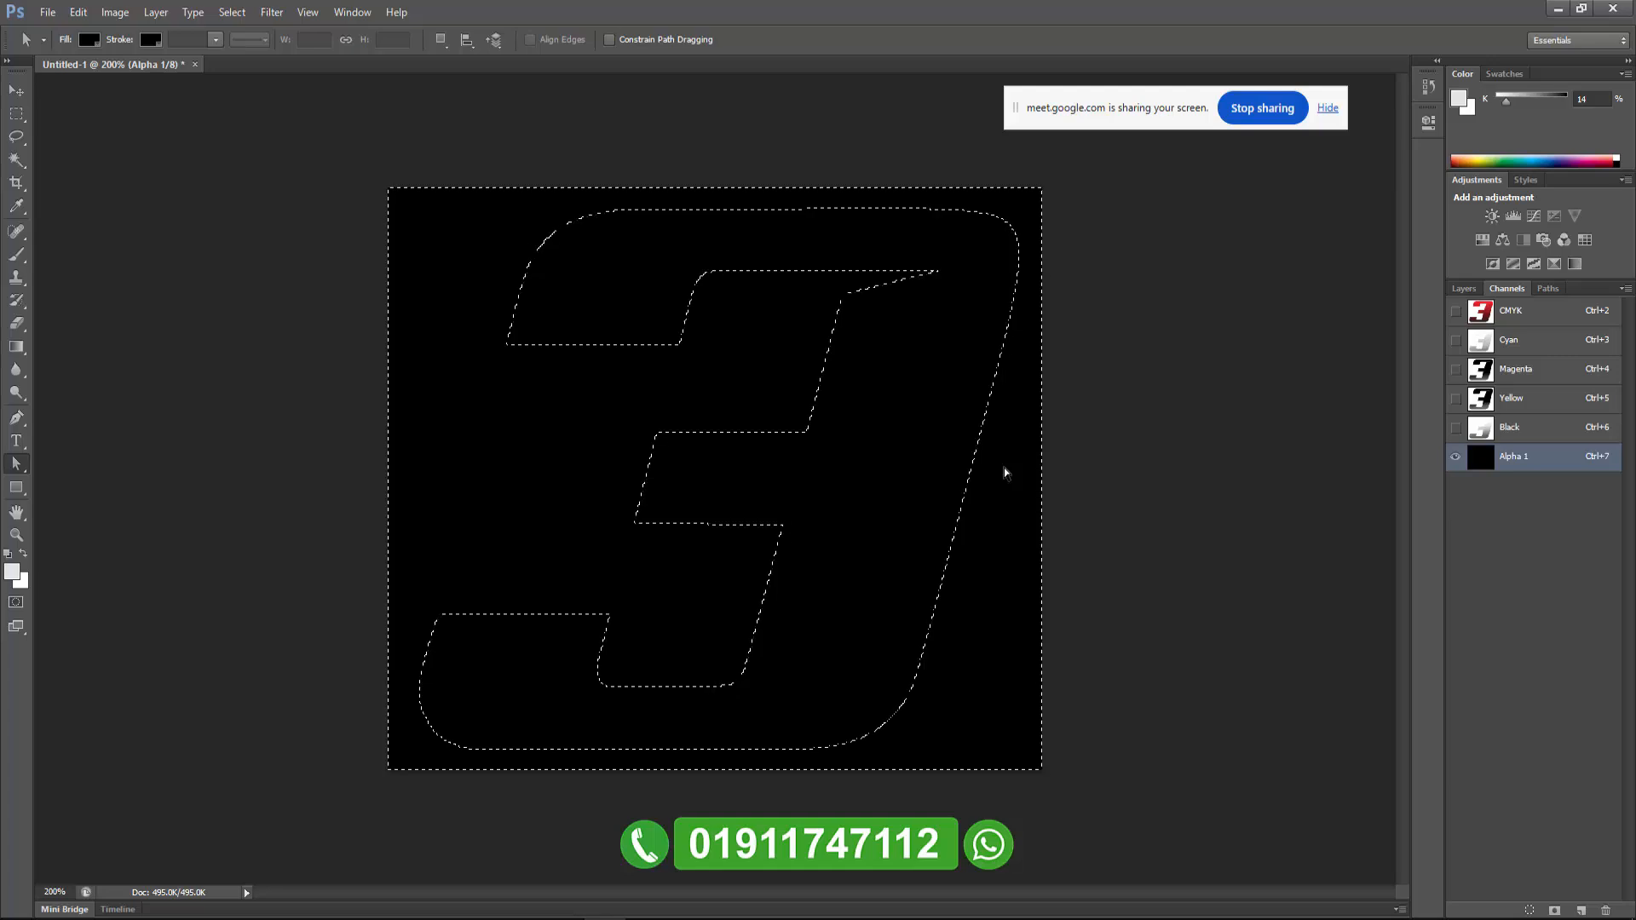
key(shift+F5)
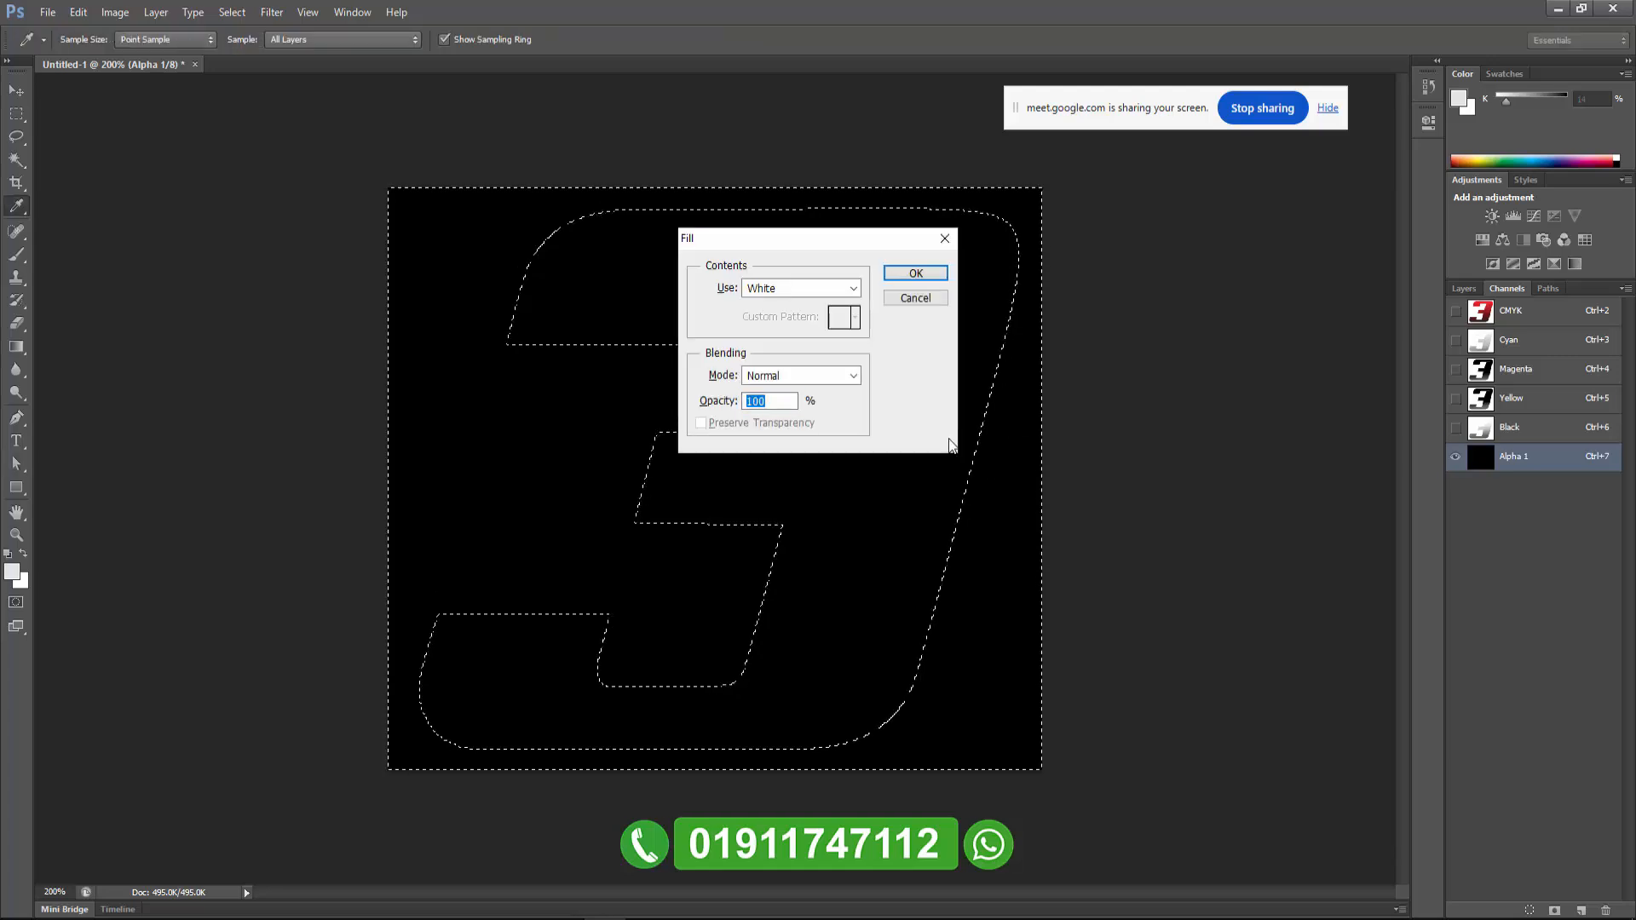
click(921, 274)
key(a)
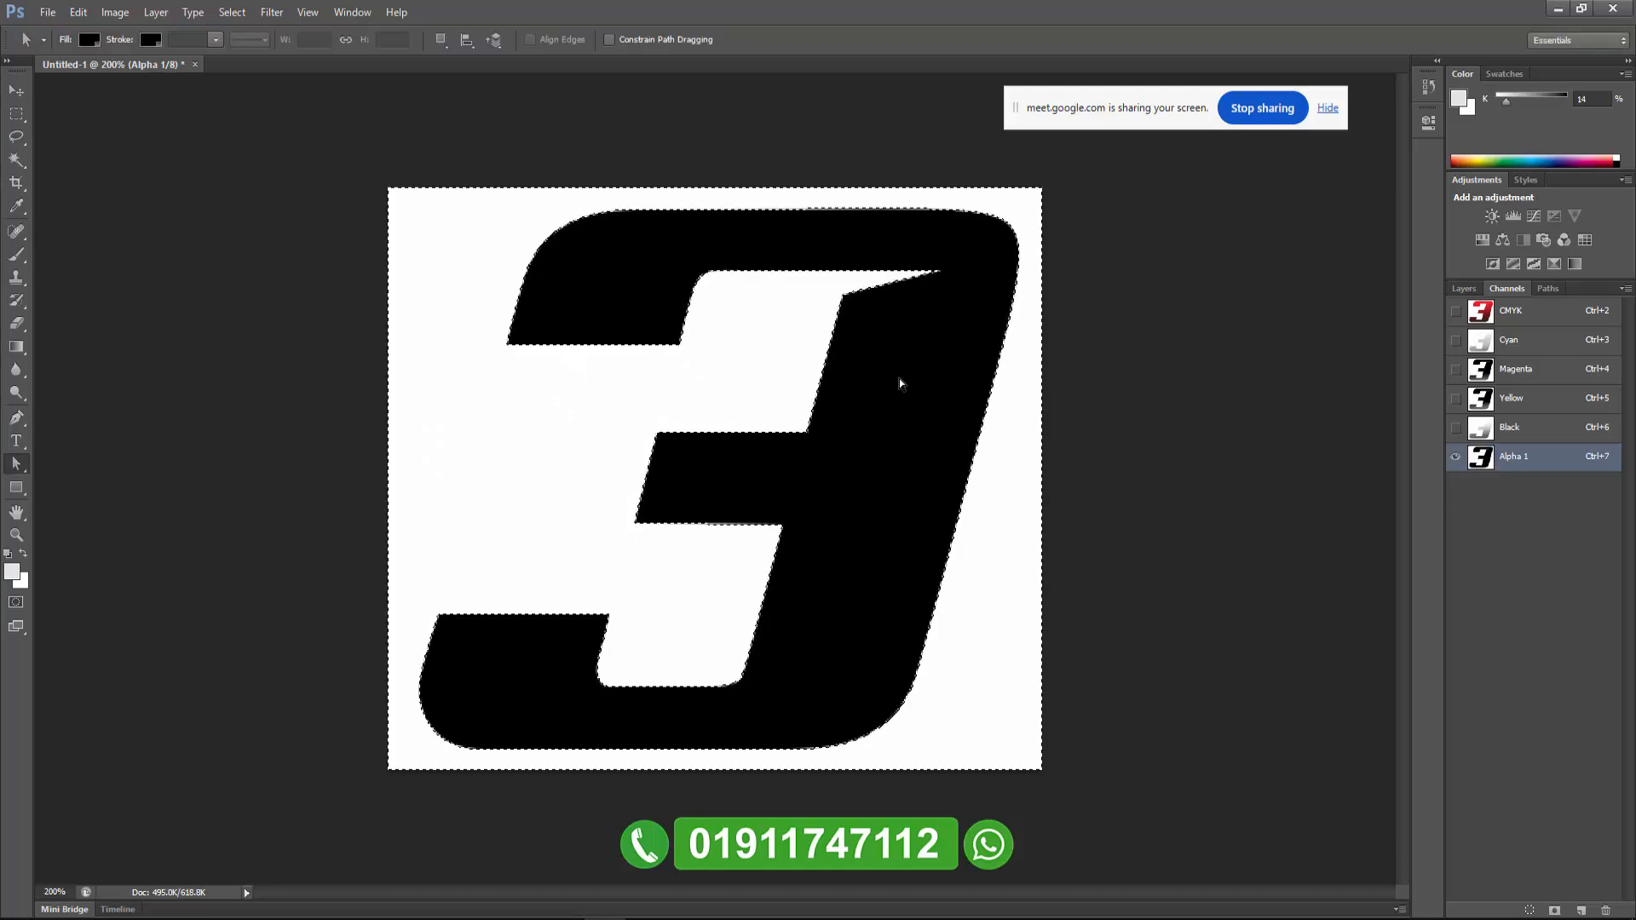
key(ctrl+d)
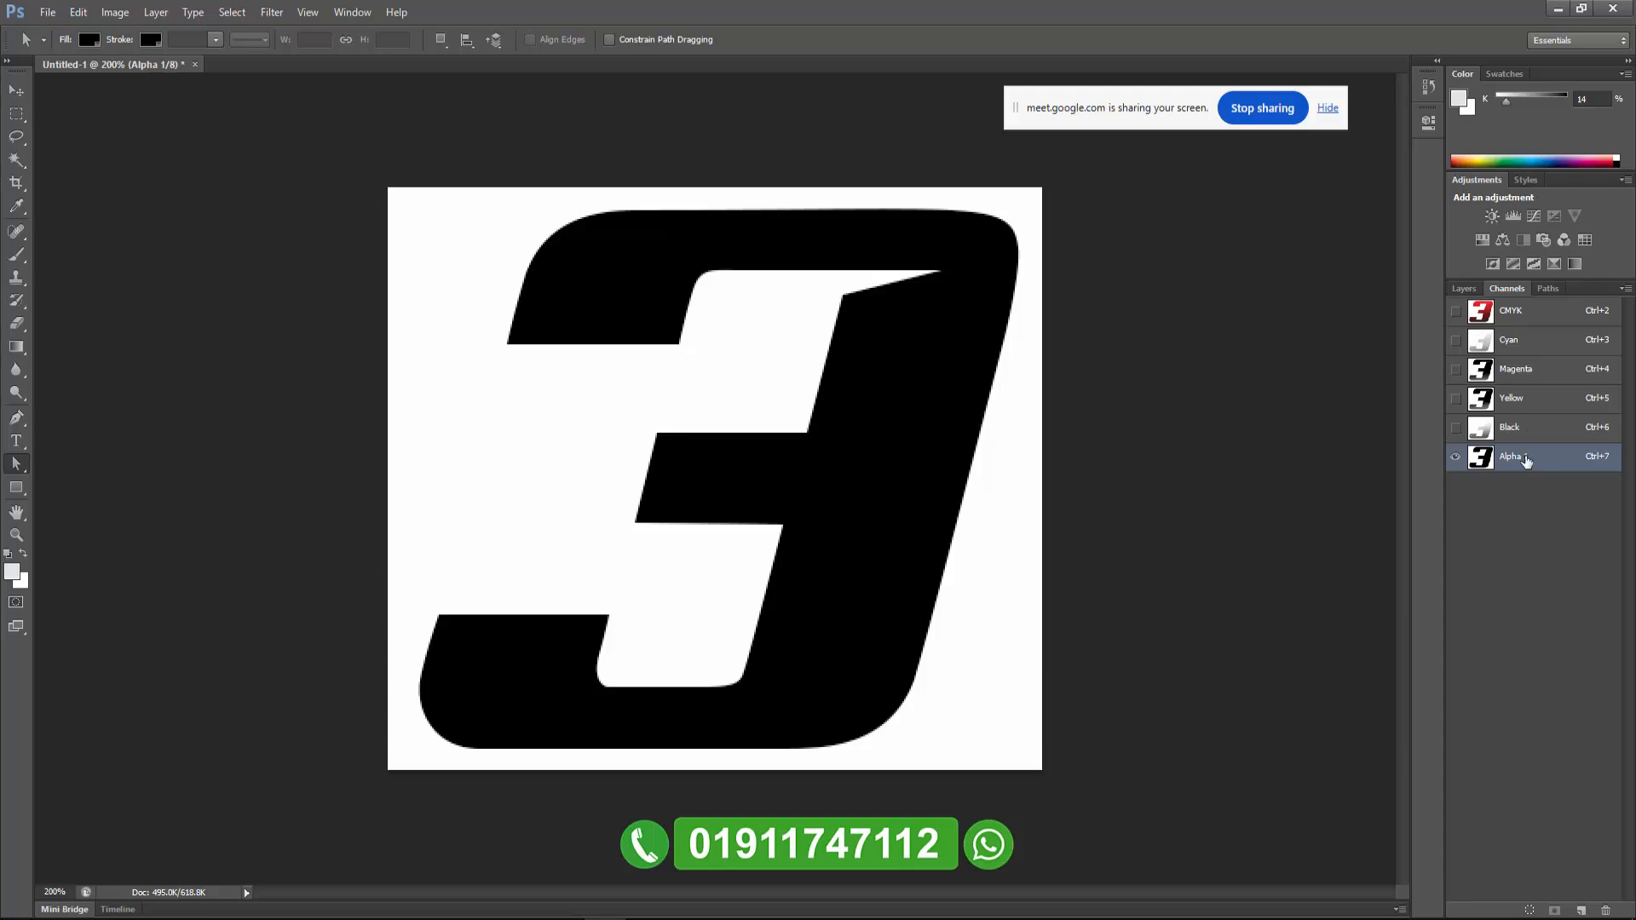
drag(1513, 468, 1606, 911)
Create a new alpha channel with the numeral 3 path displayed, and load the whole path as a selection in it.
click(1549, 292)
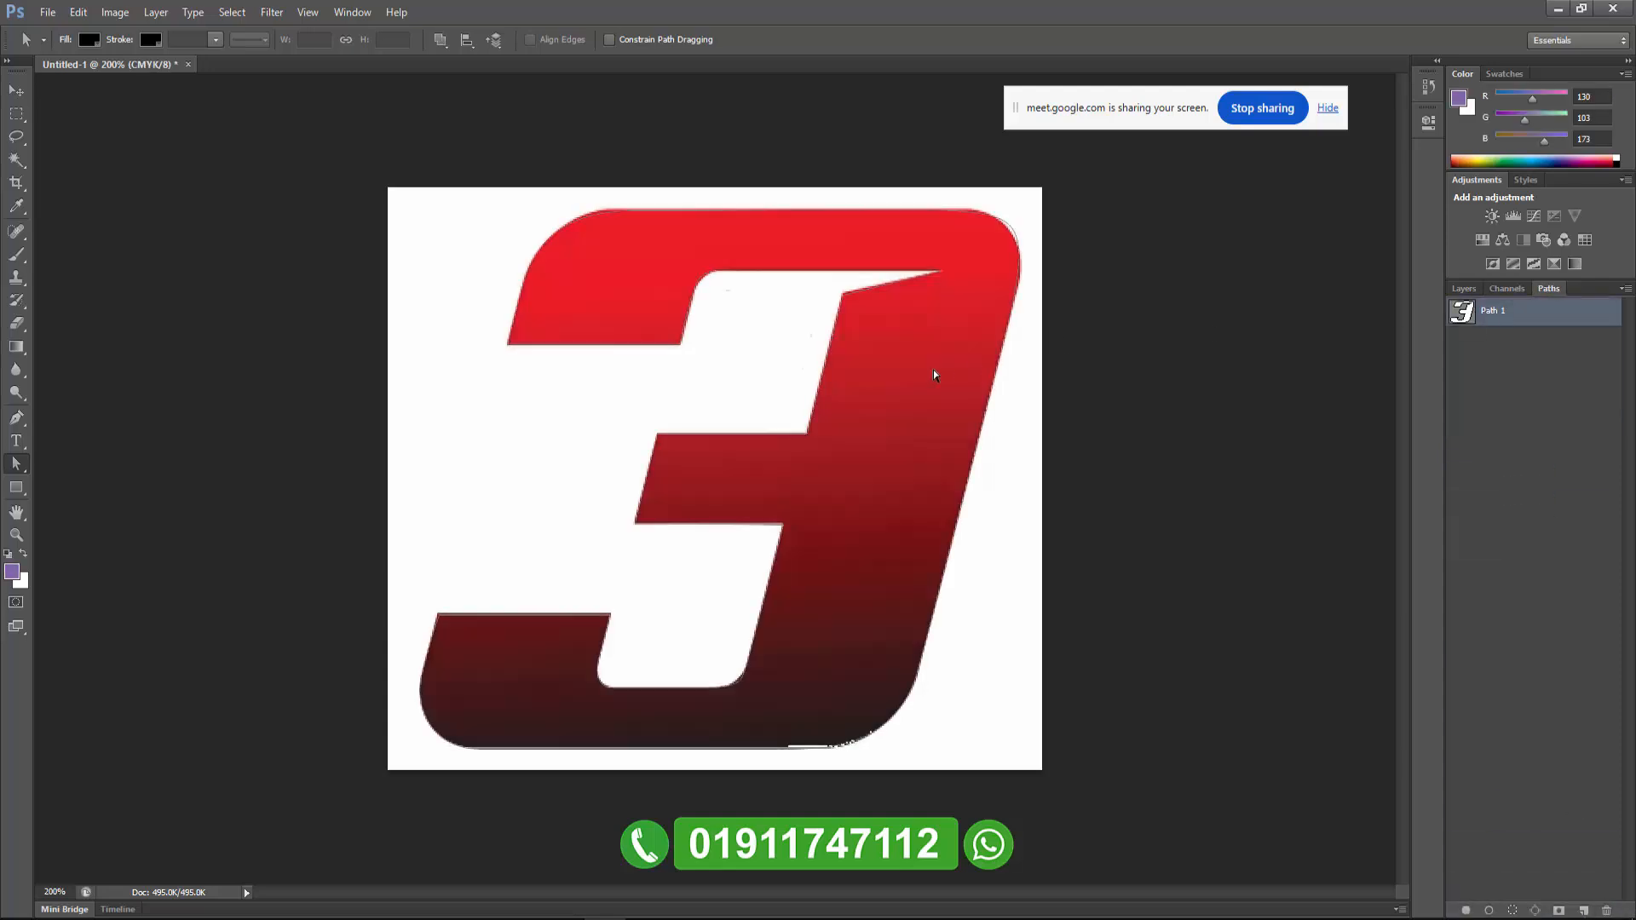
click(1507, 288)
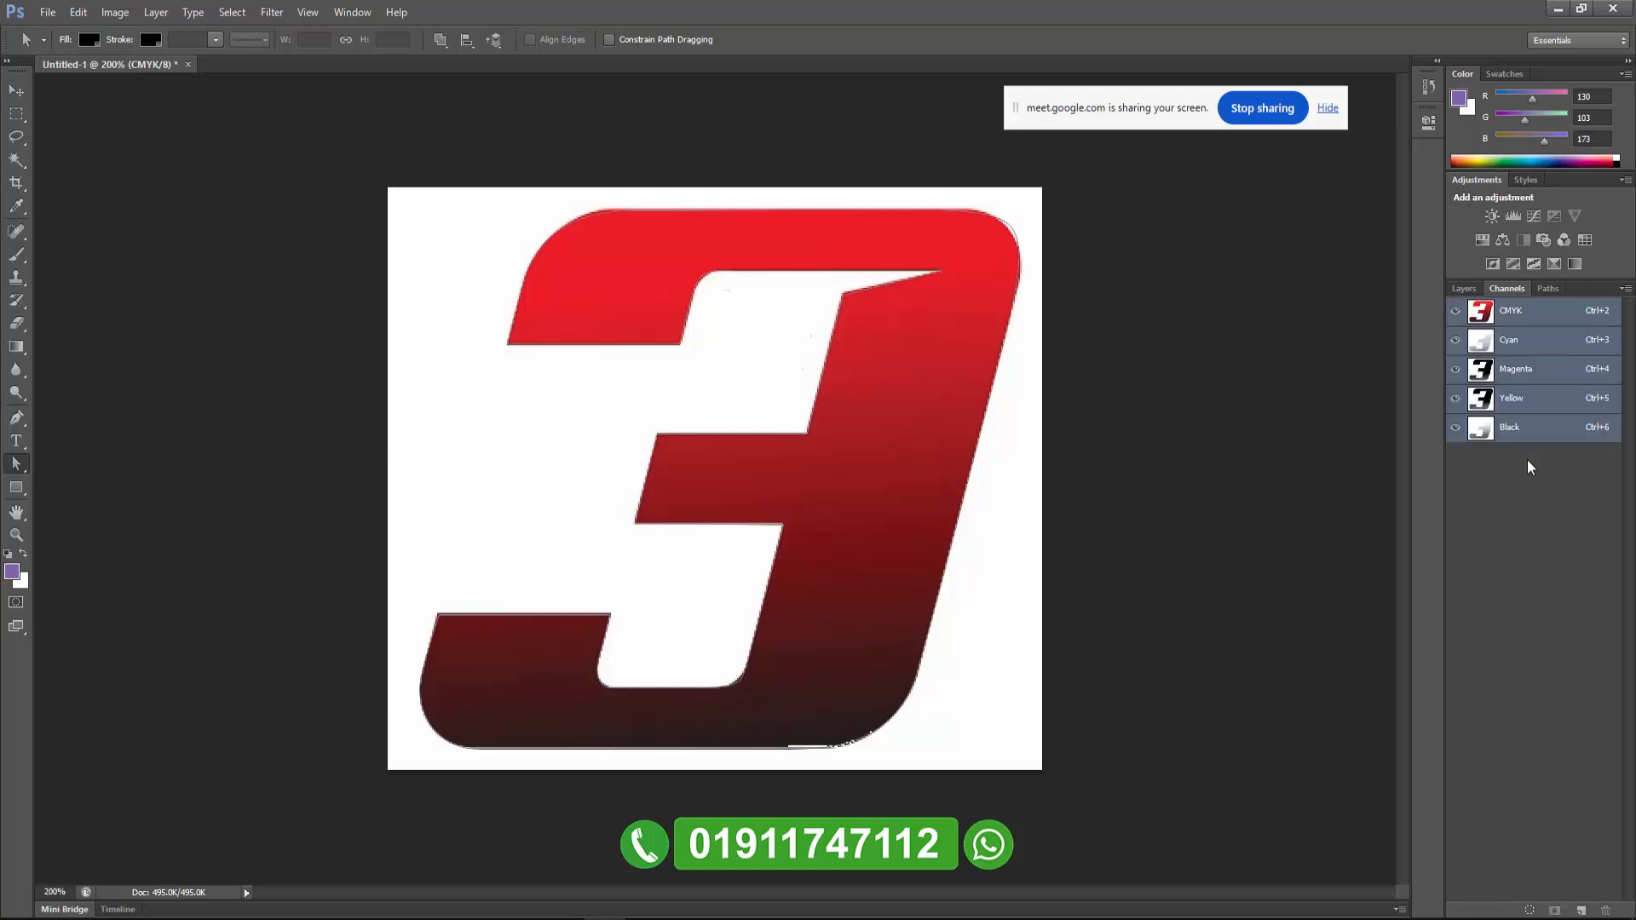
click(1579, 911)
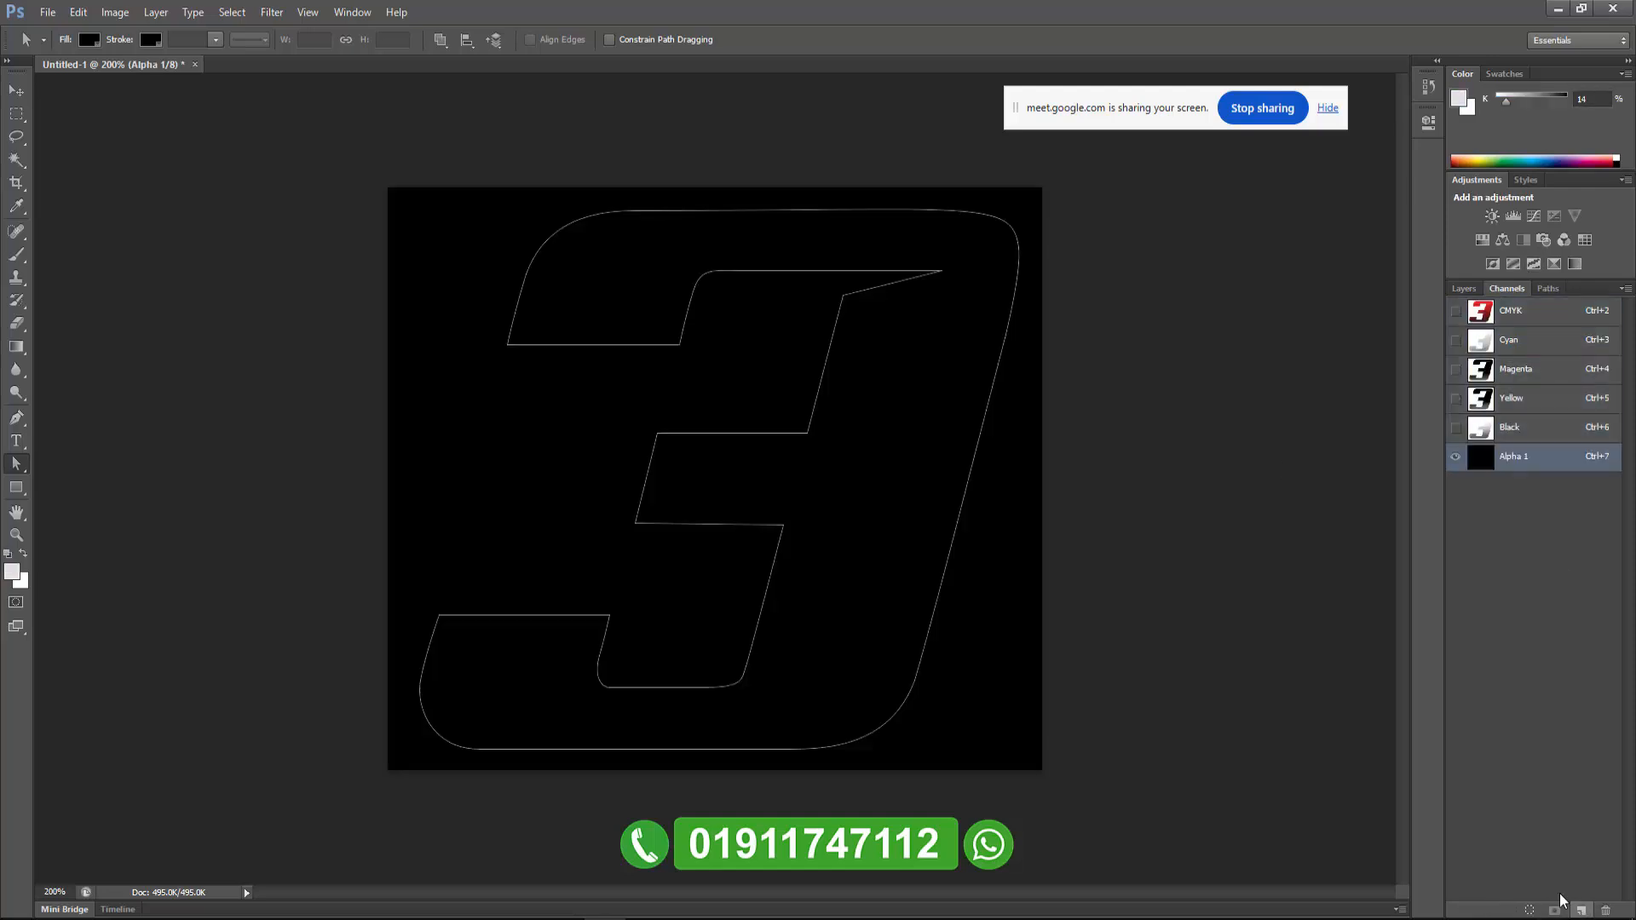
drag(321, 201, 1120, 761)
key(ctrl+Return)
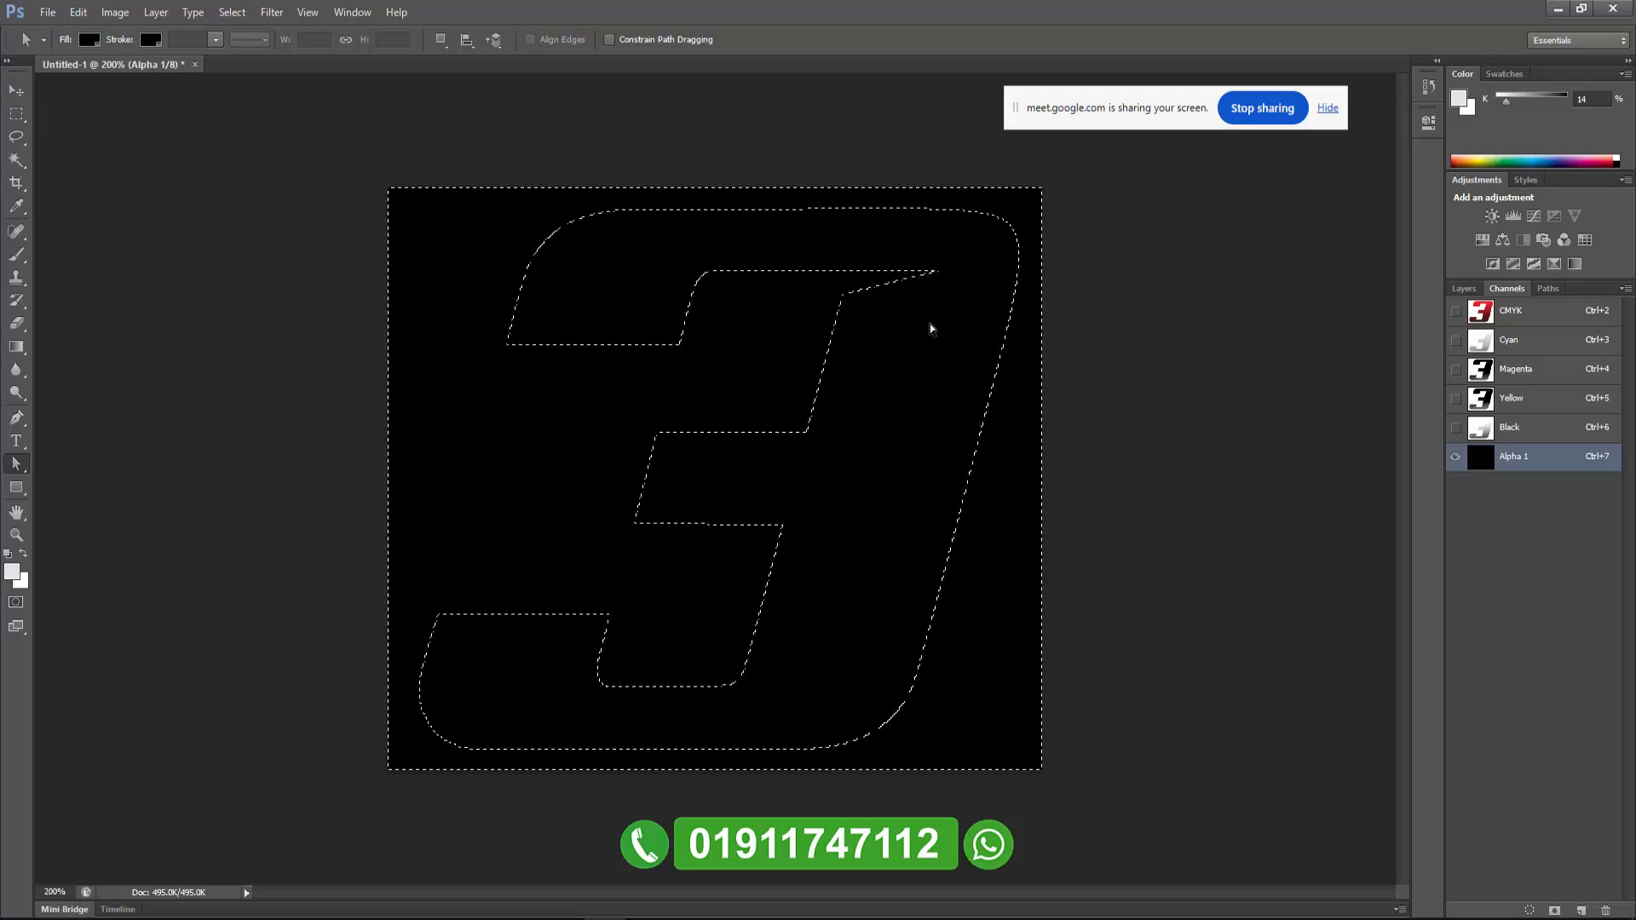
Invert the selection, fill it with white at 100% opacity in Alpha 1, and deselect.
key(ctrl+shift+i)
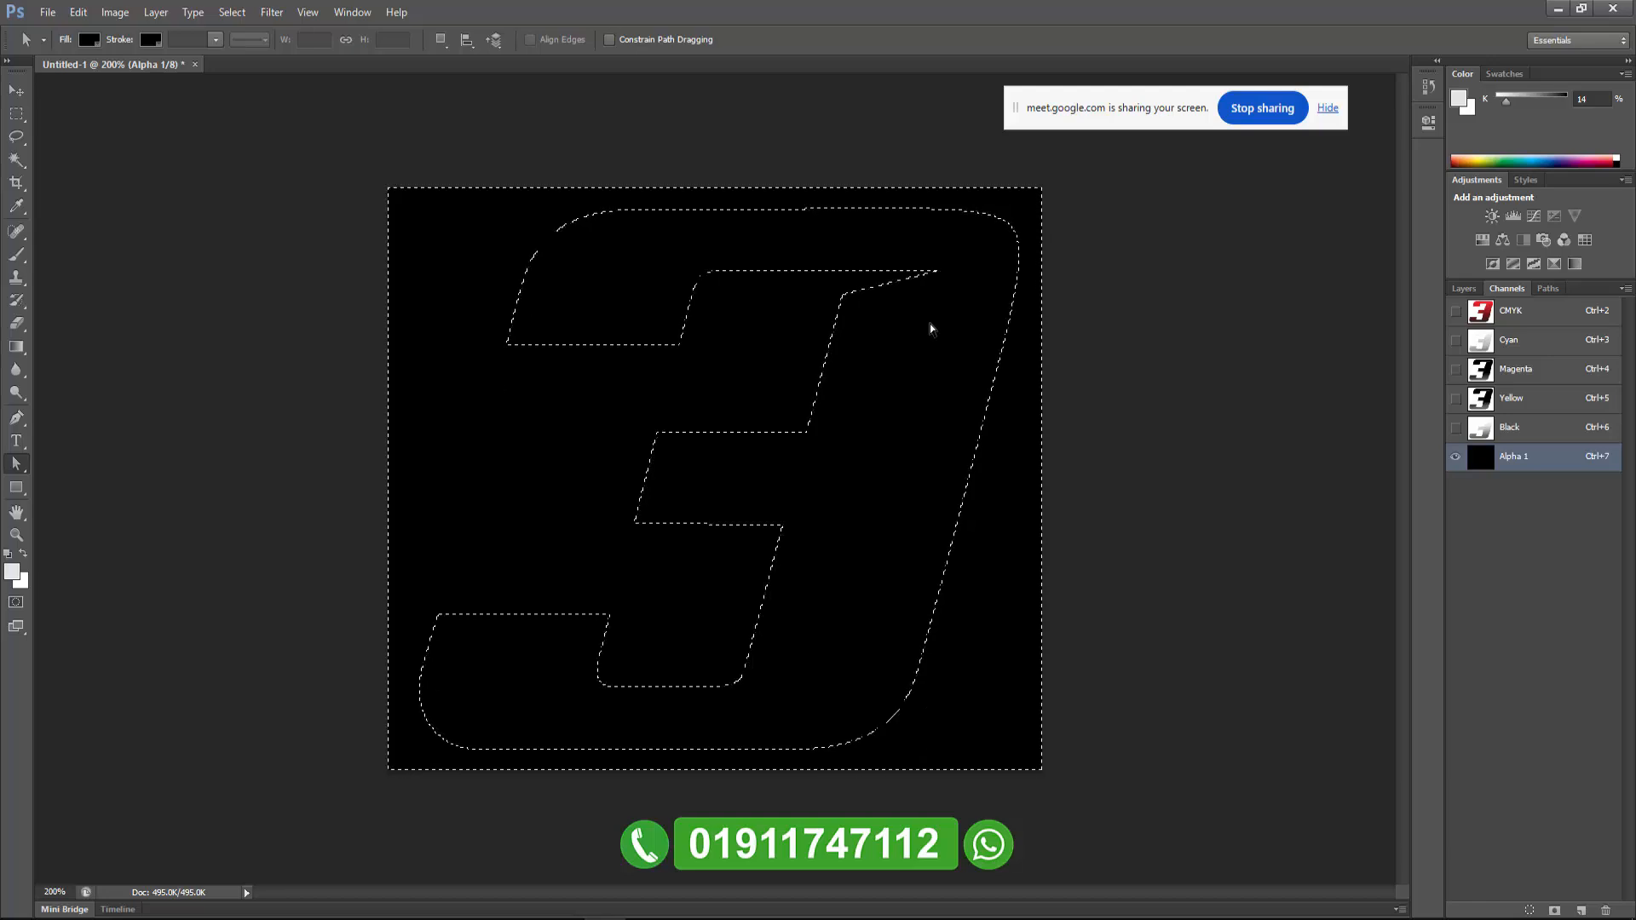
key(shift+F5)
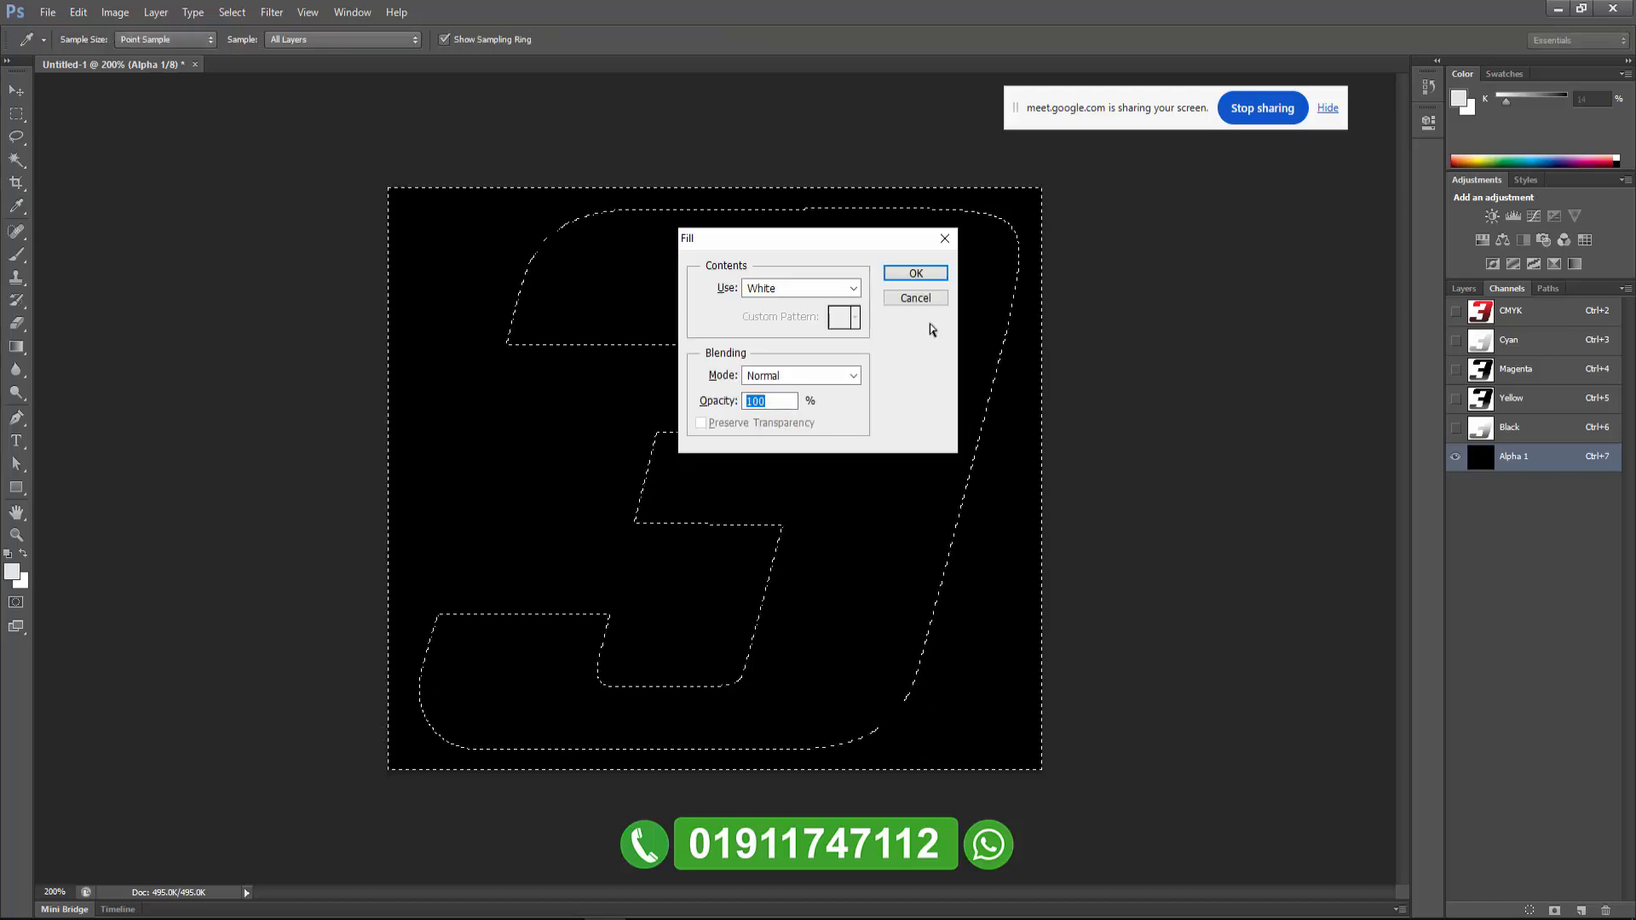
key(Return)
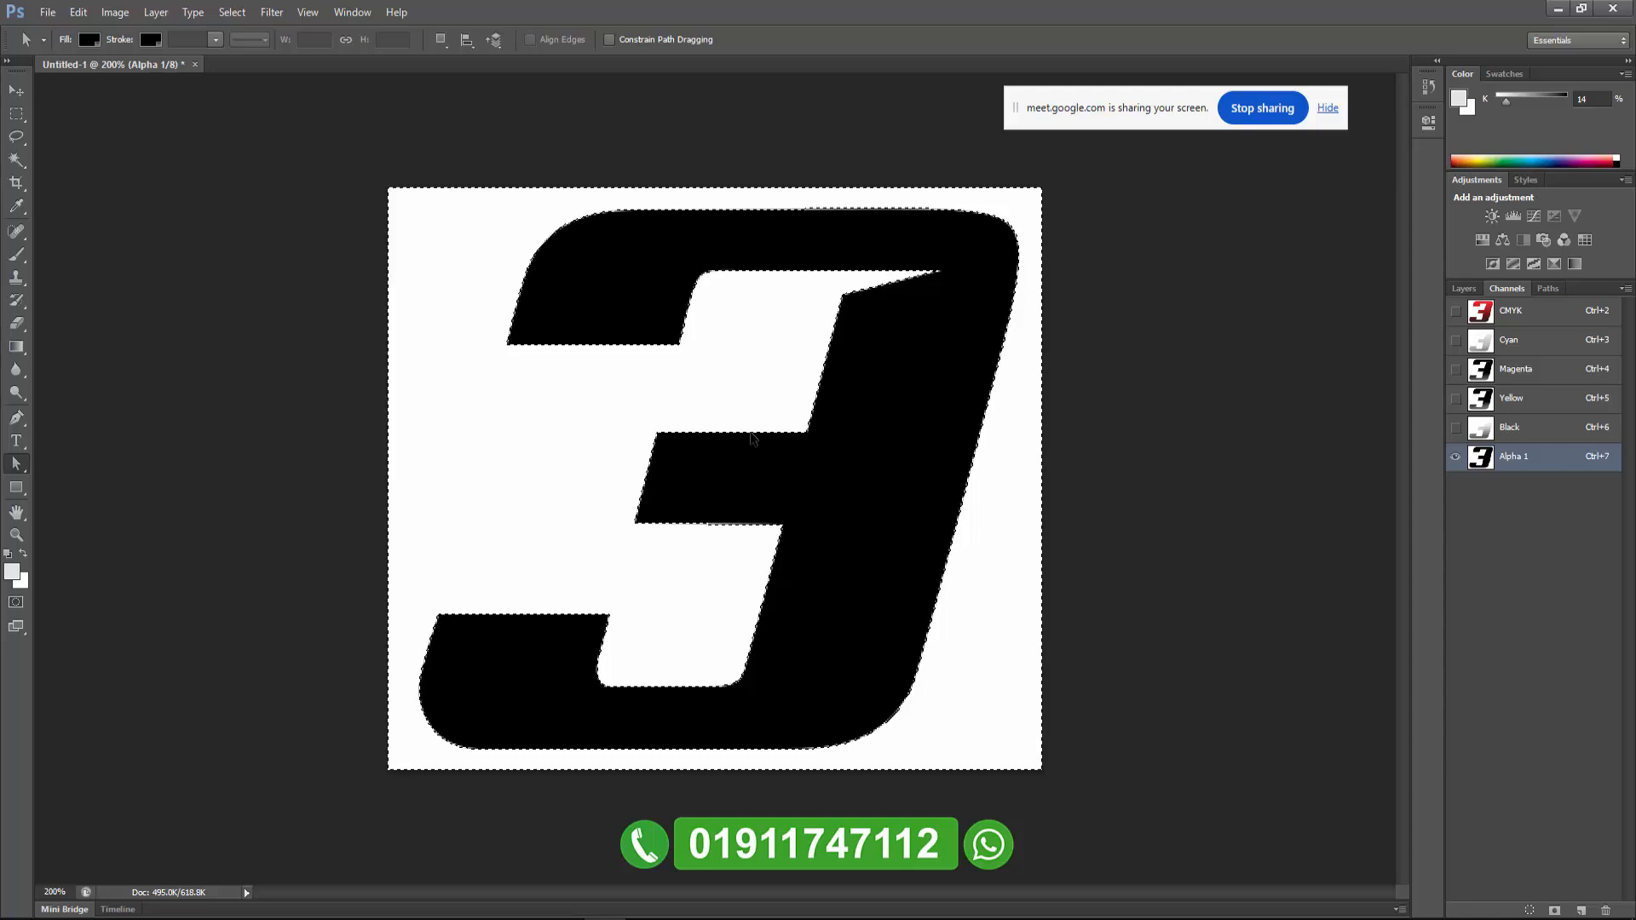
key(ctrl+shift+s)
click(1003, 611)
key(ctrl+d)
Compare the alpha, composite and Black channels, and duplicate the Black channel.
click(1554, 319)
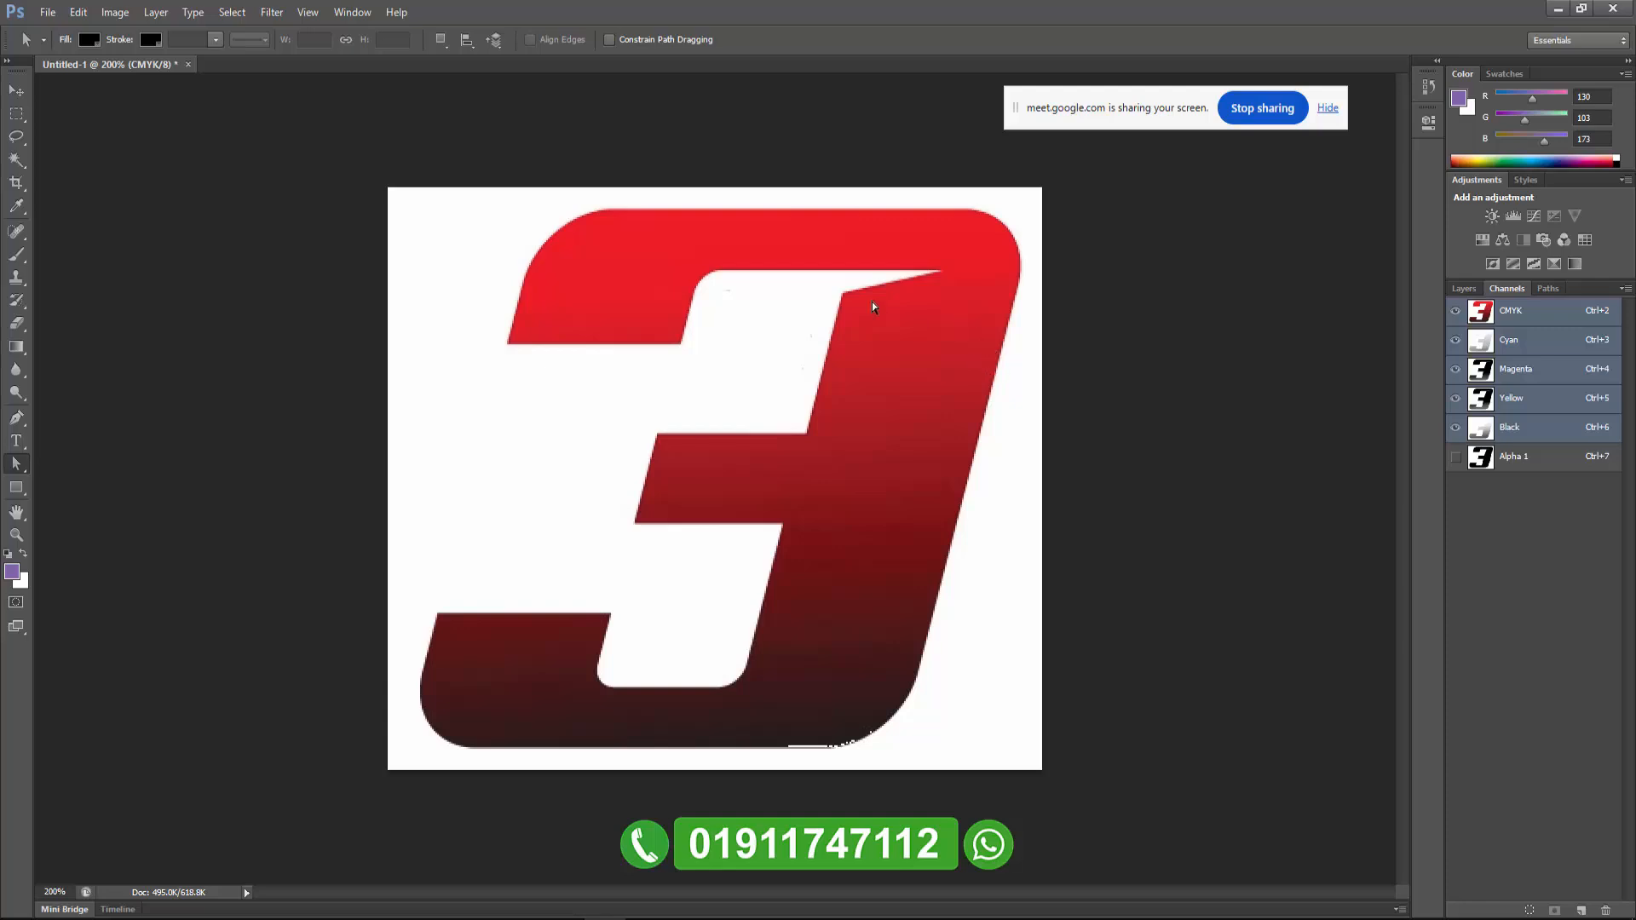
click(1529, 460)
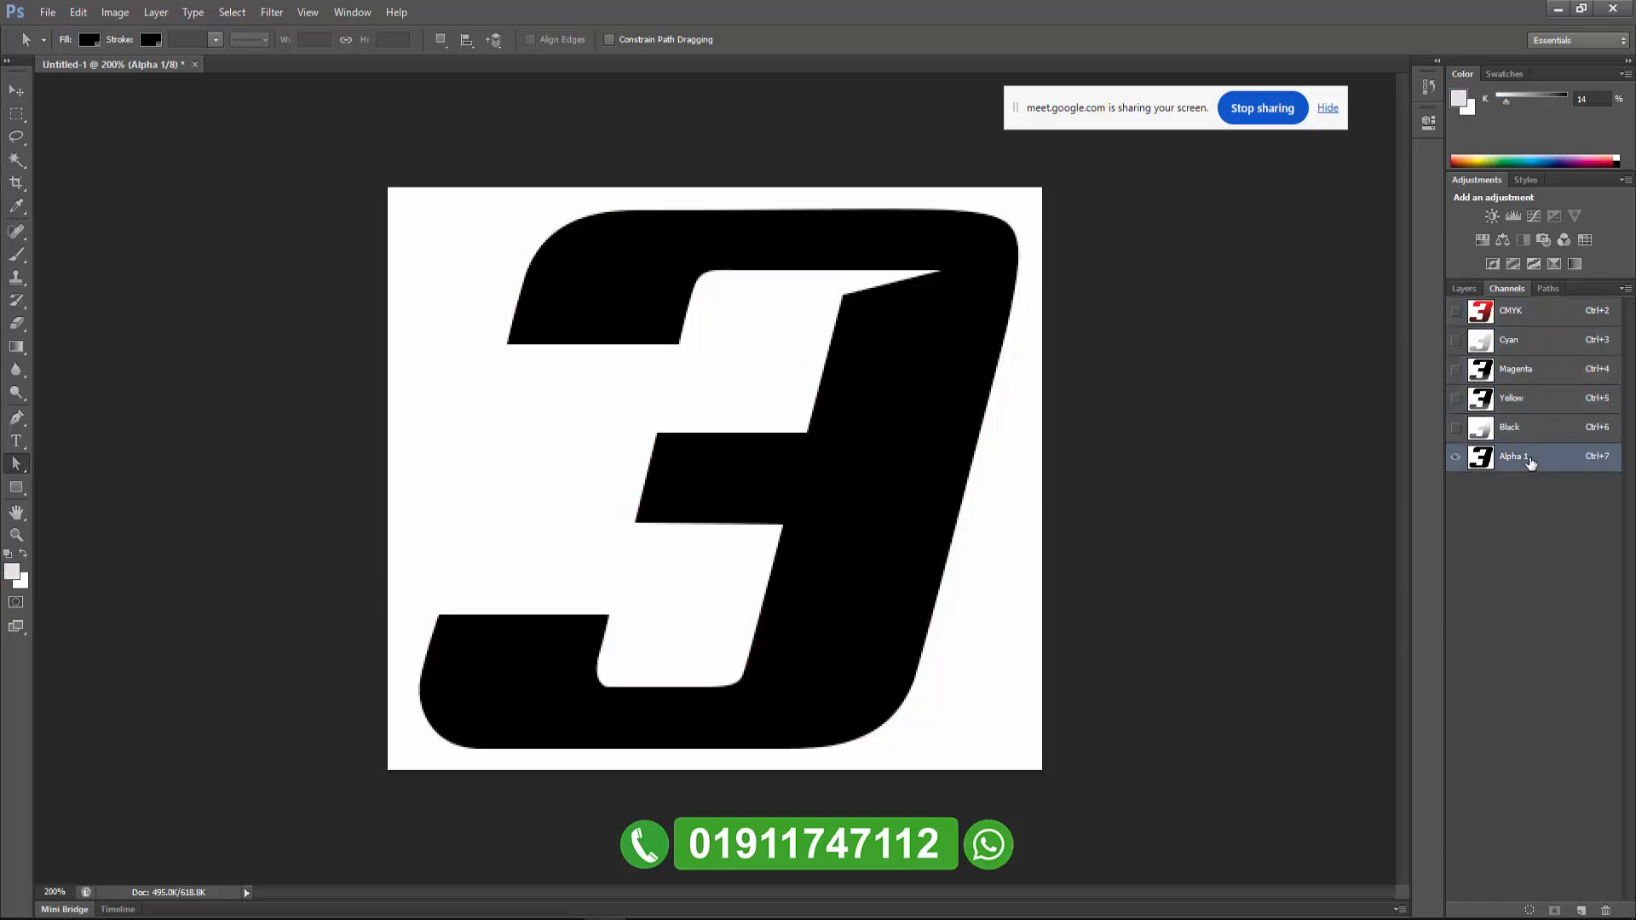
click(1535, 342)
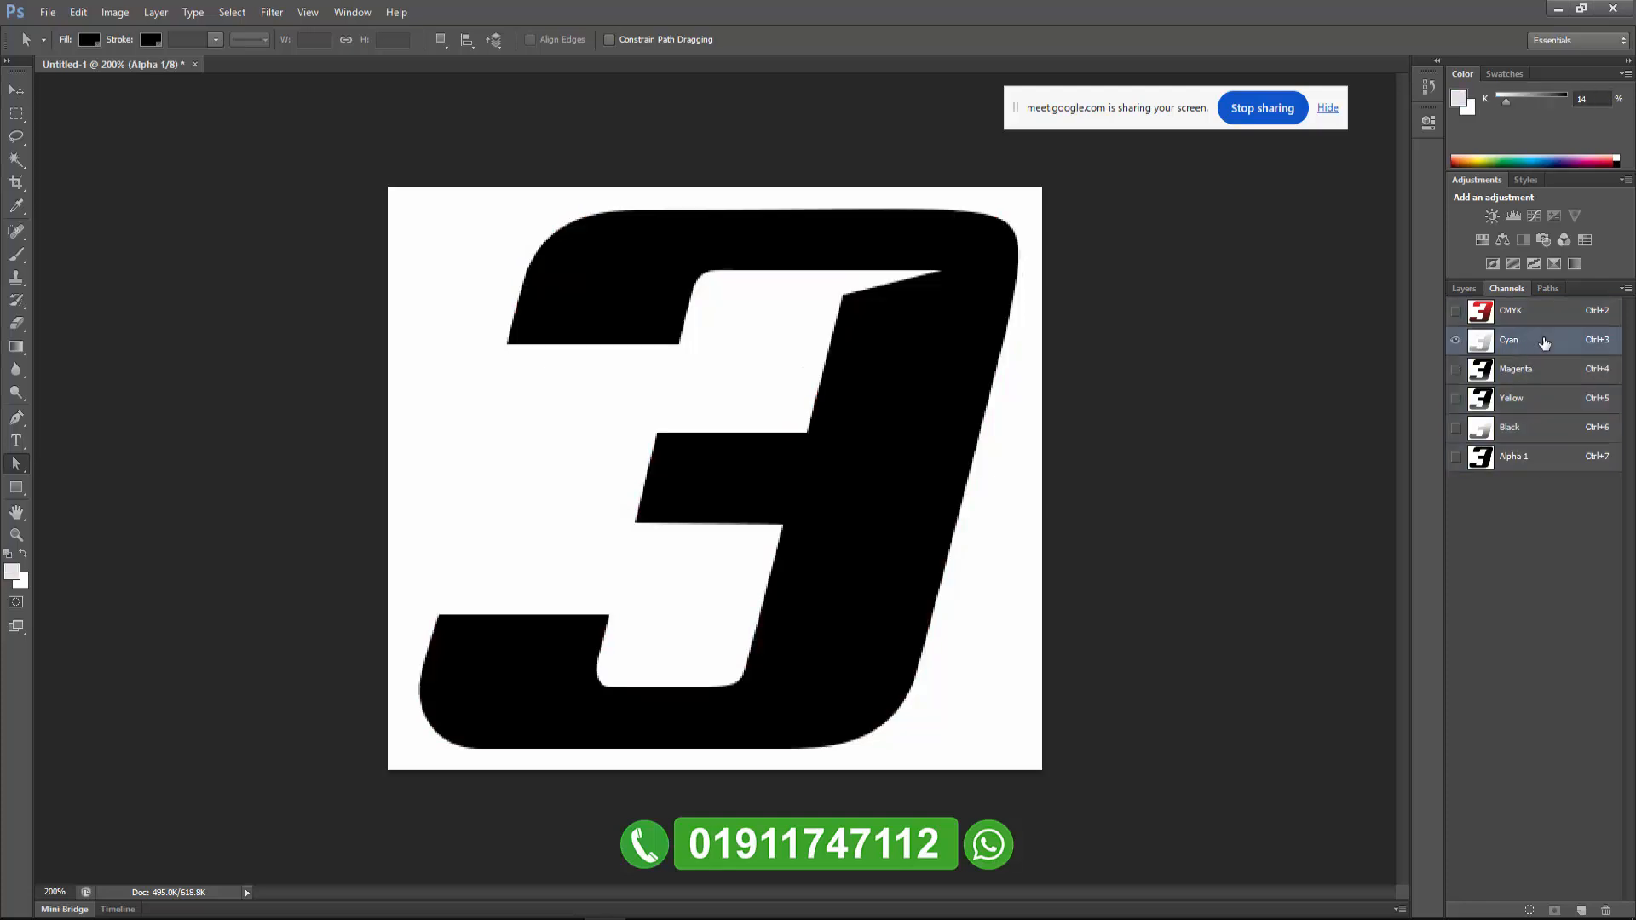
click(1541, 315)
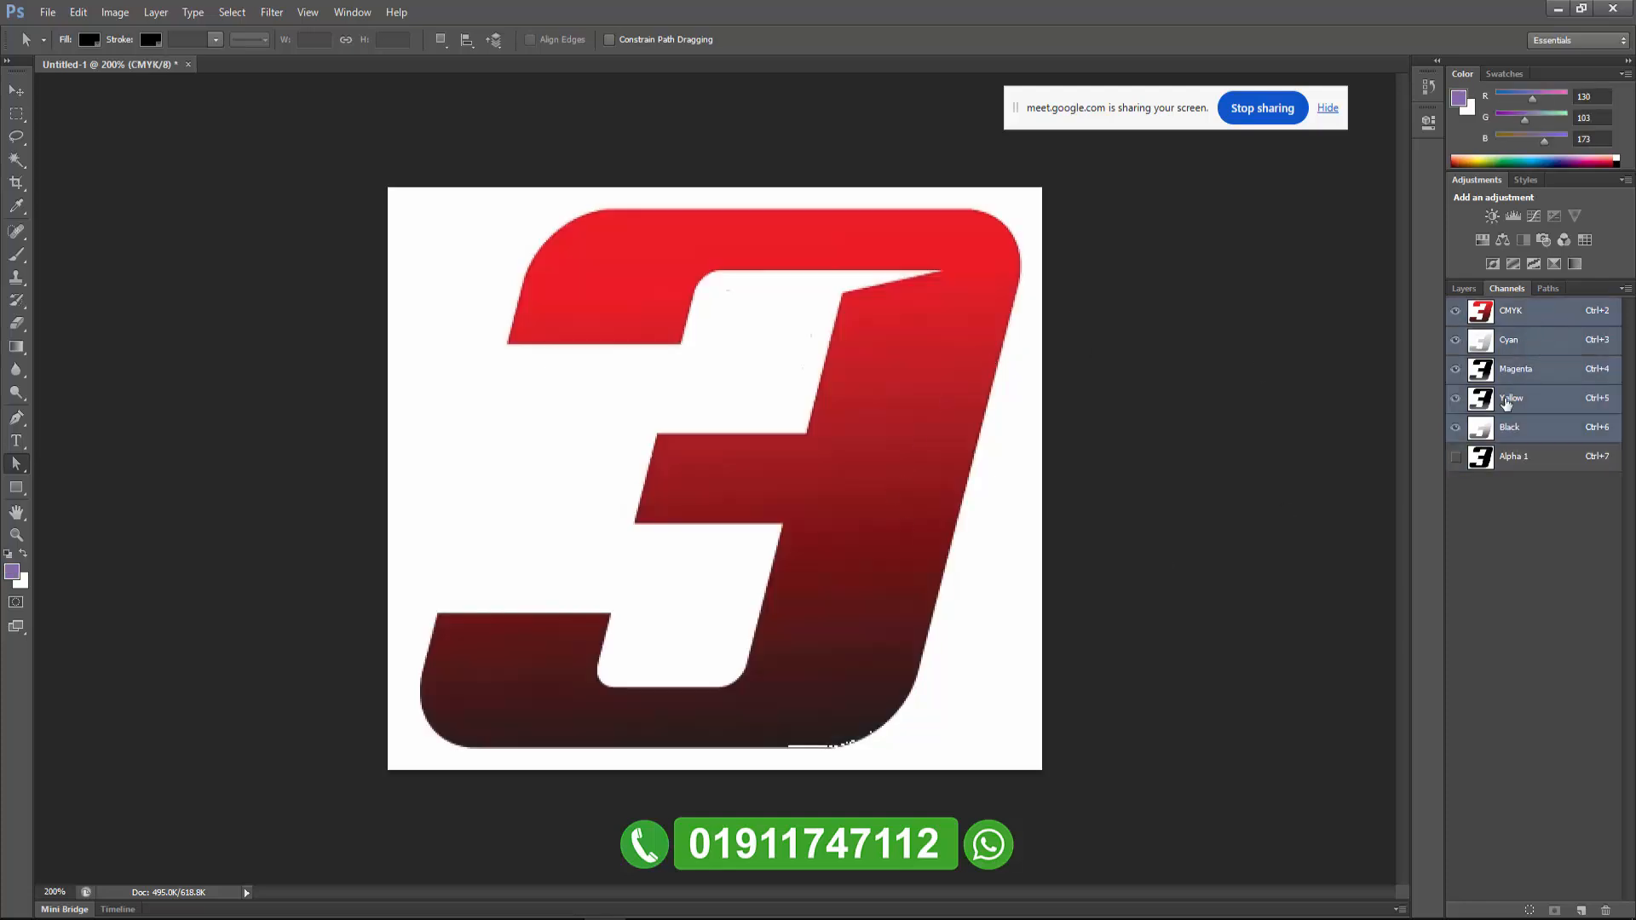
click(1528, 426)
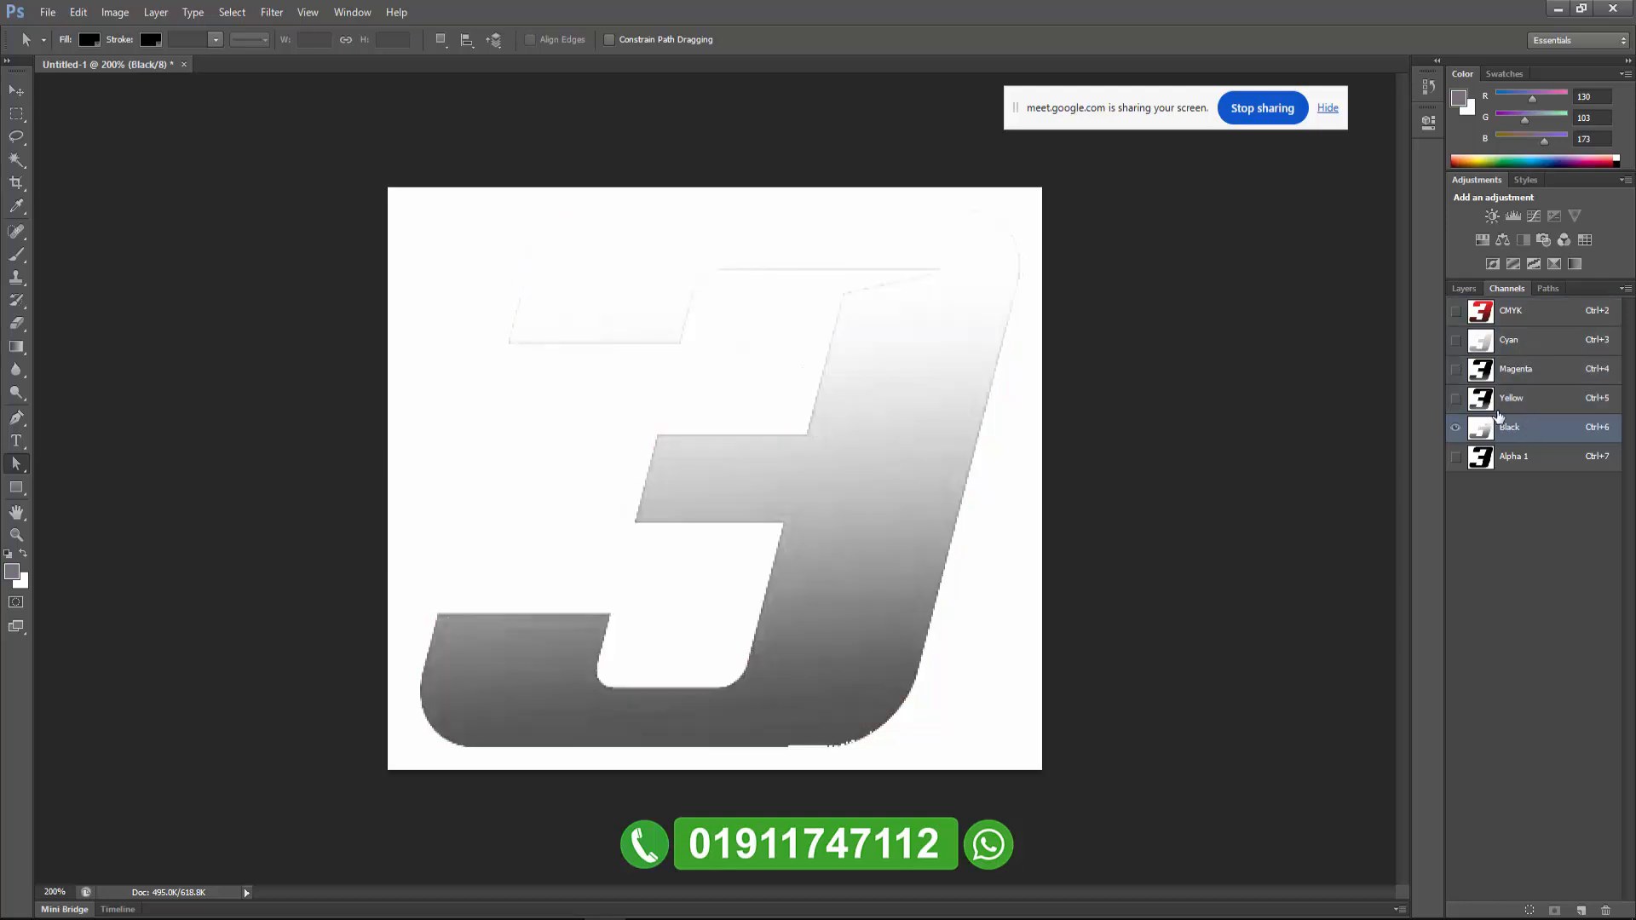
key(ctrl+2)
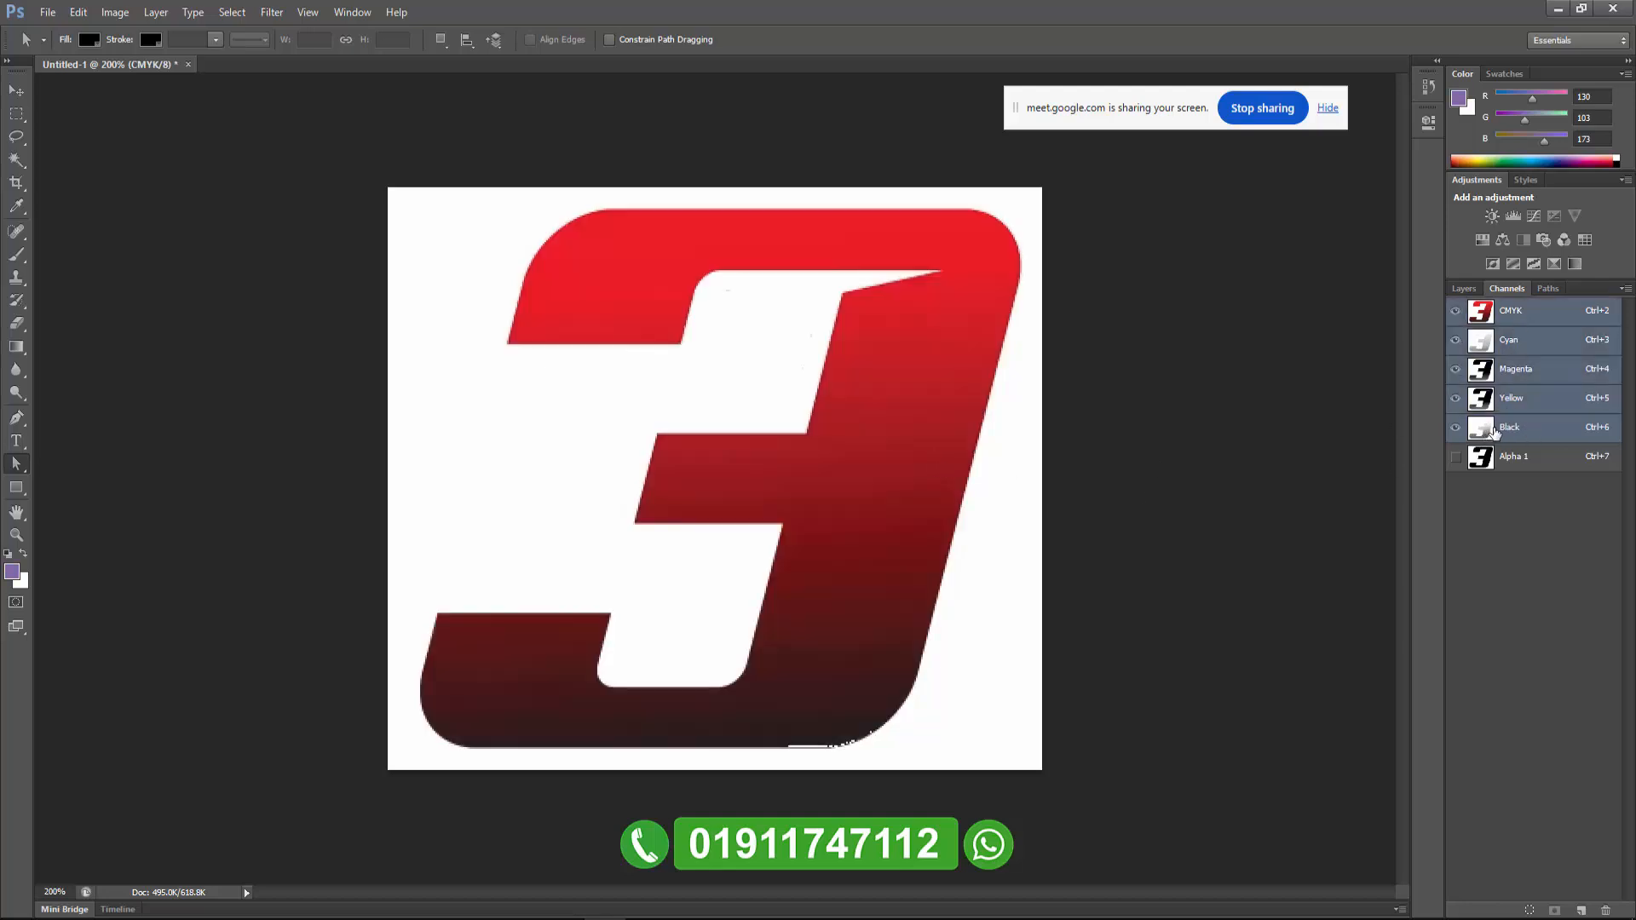
click(1480, 437)
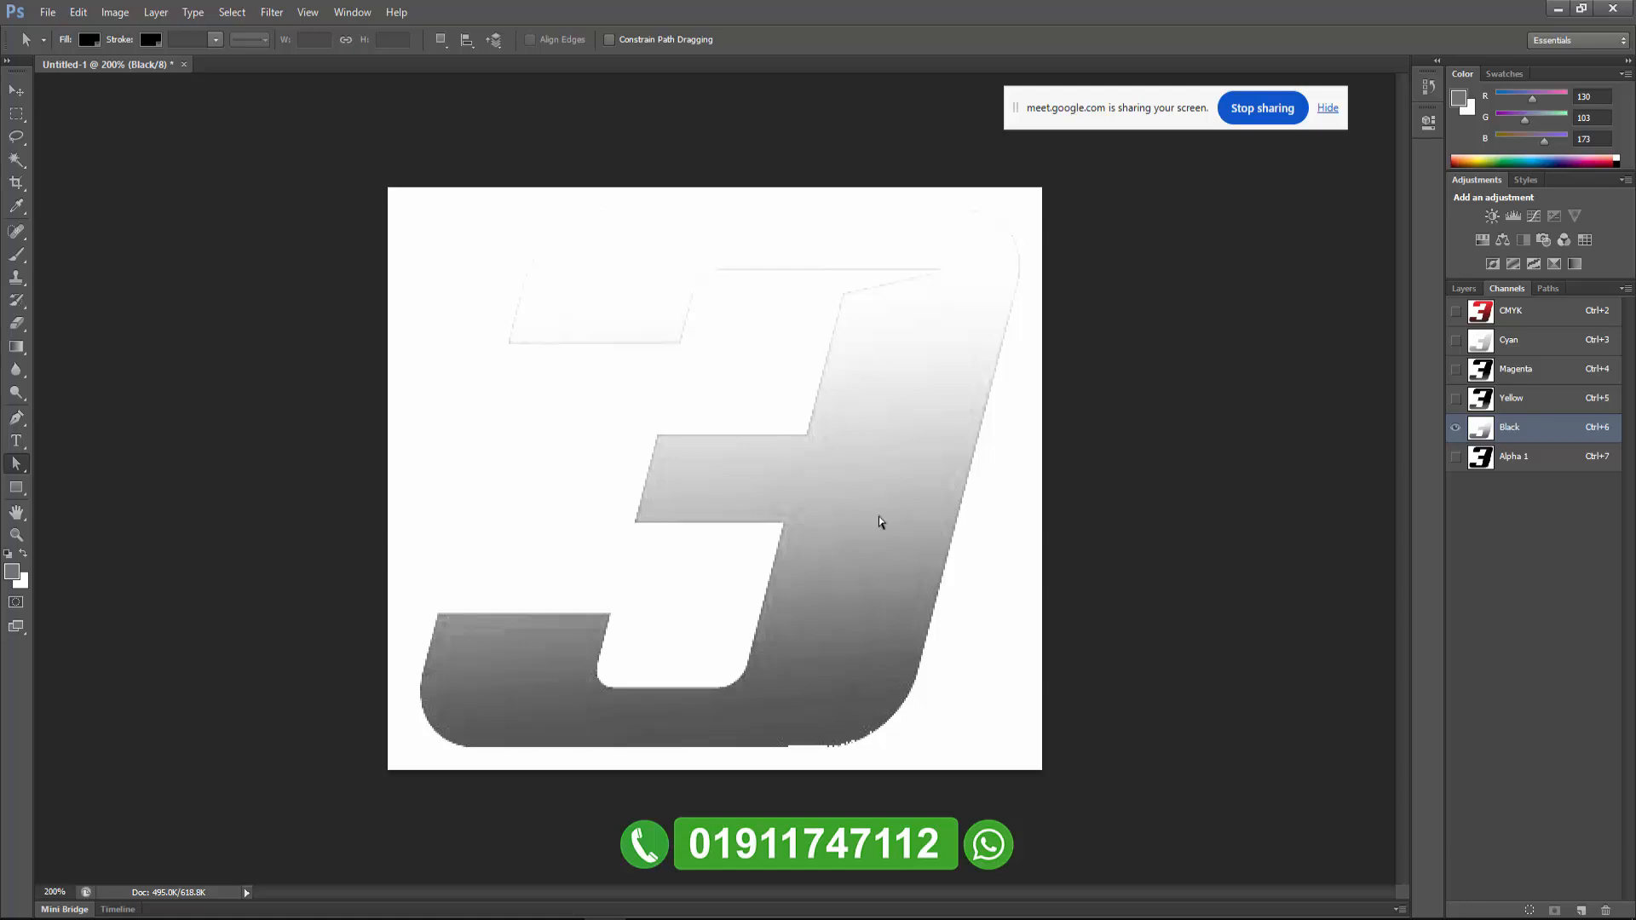
drag(1534, 432, 1581, 910)
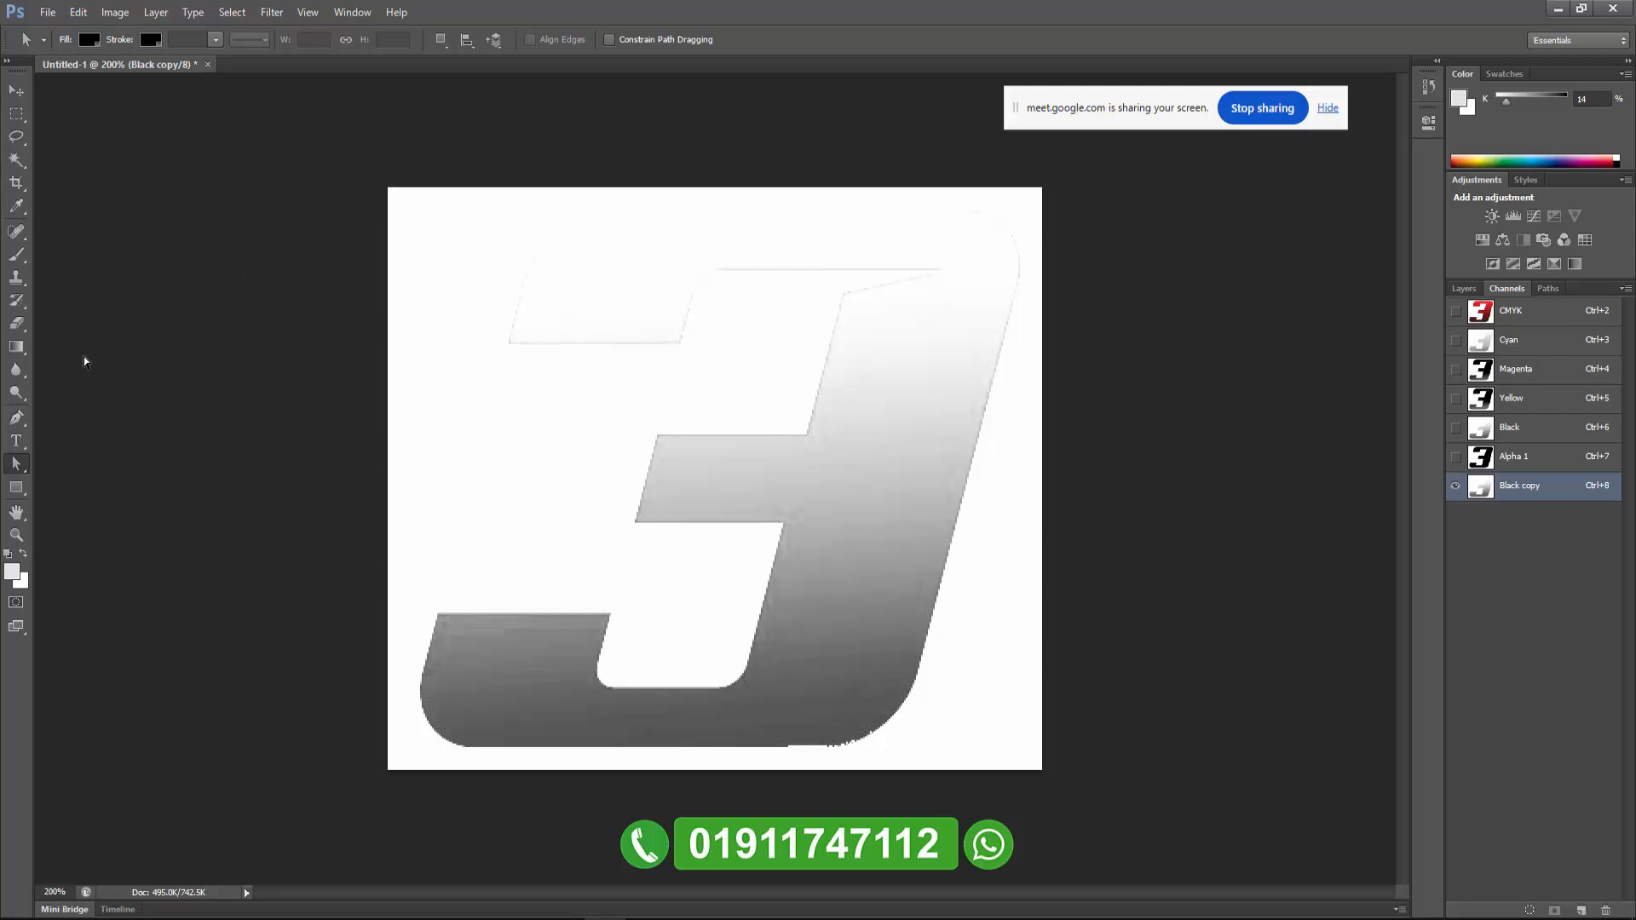
Erase the faint outlines along the upper arm of the 3 in the Black copy channel, using a soft 30 px eraser.
key(e)
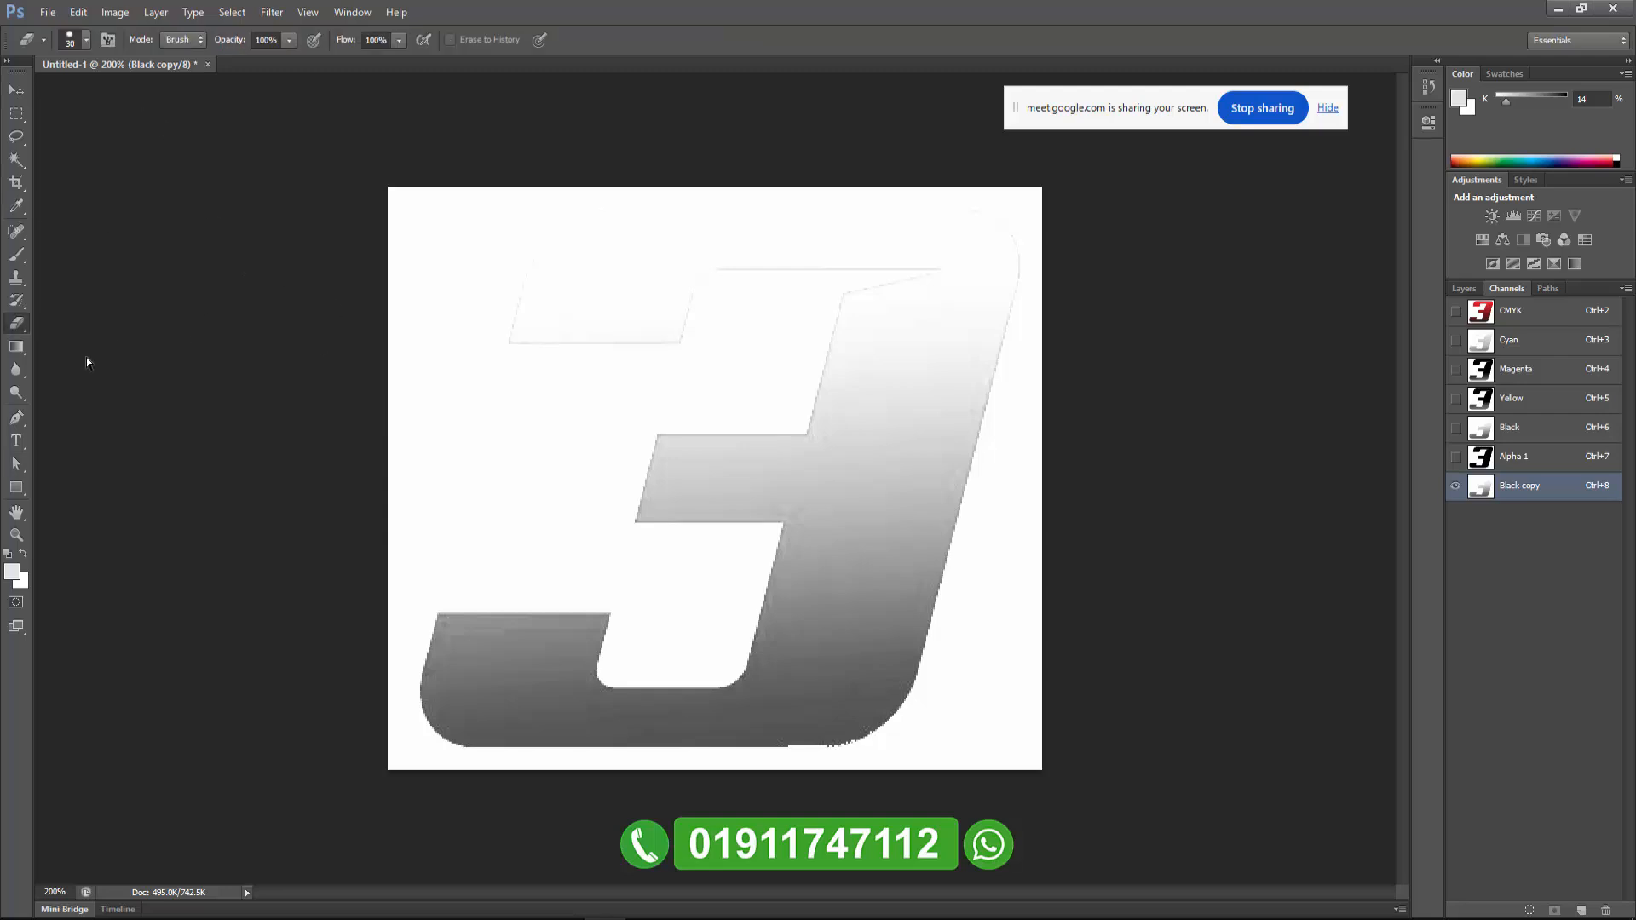
drag(720, 308, 636, 325)
click(87, 39)
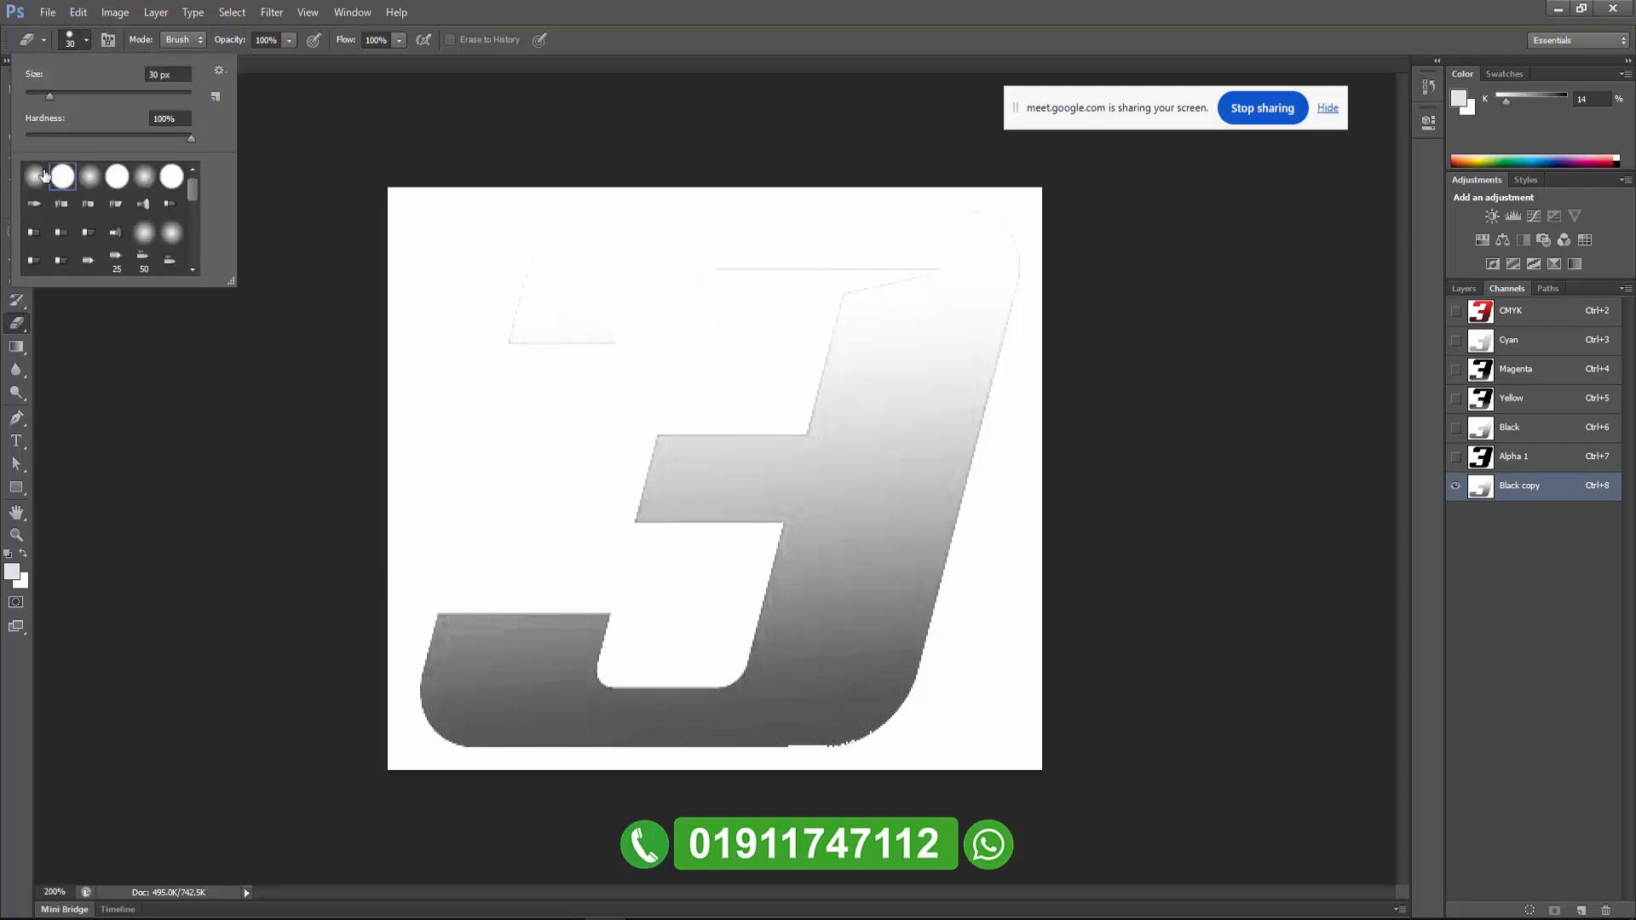
mouse_move(503, 320)
mouse_down()
mouse_move(562, 350)
mouse_move(655, 352)
mouse_move(699, 326)
mouse_move(733, 269)
mouse_move(858, 262)
mouse_up()
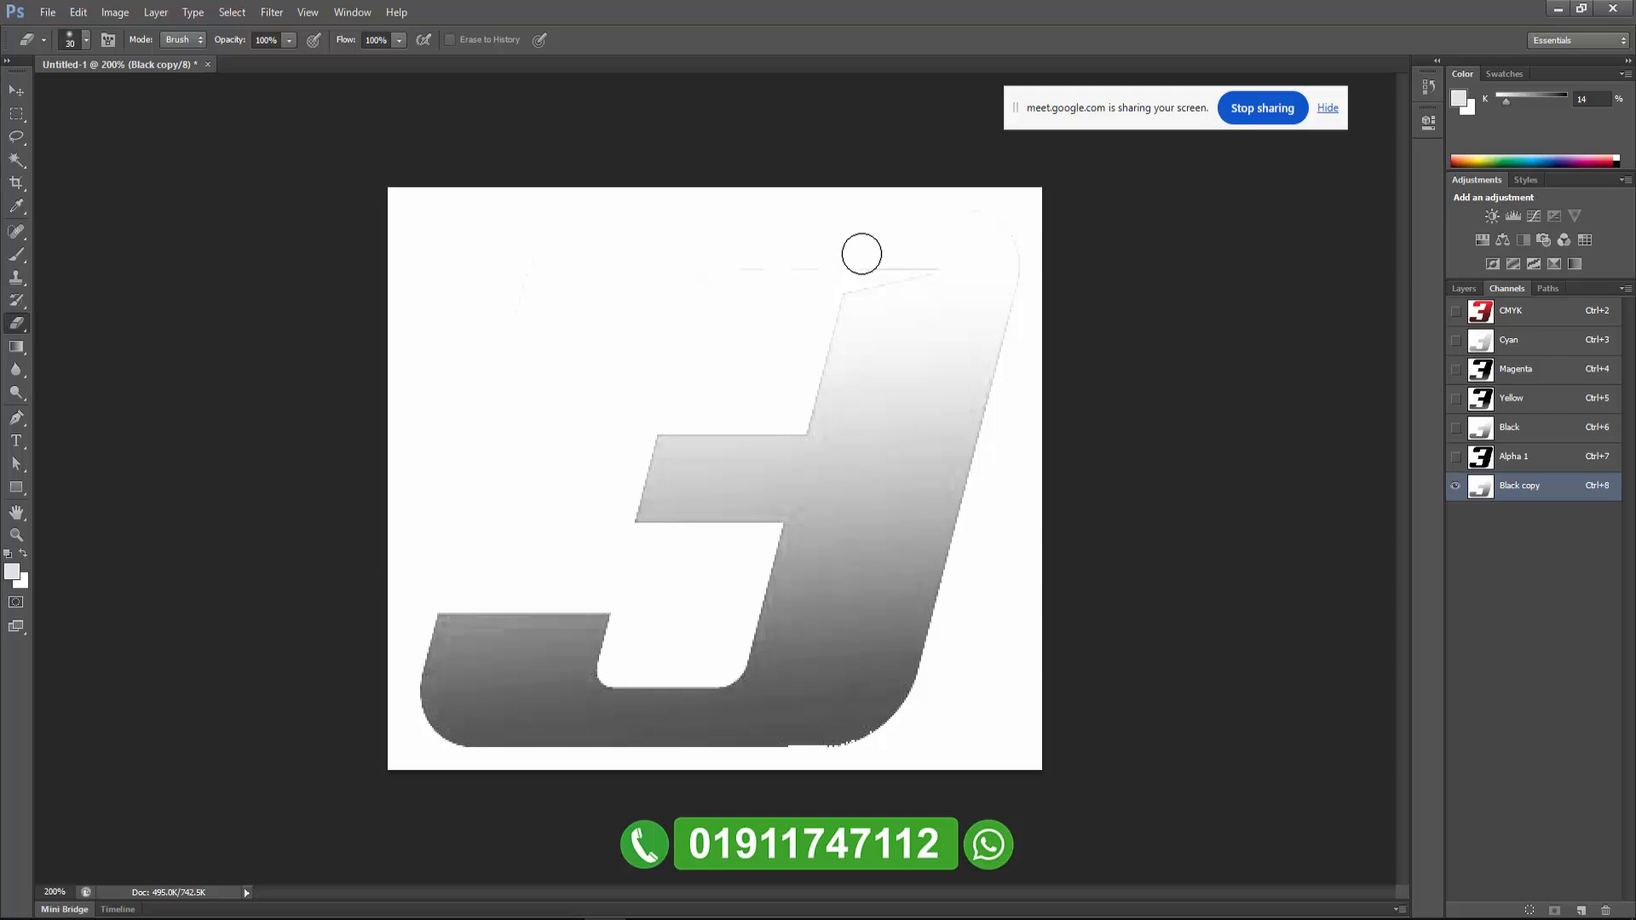
mouse_move(877, 253)
mouse_down()
mouse_move(1024, 255)
mouse_move(894, 242)
mouse_move(537, 289)
mouse_move(618, 279)
mouse_up()
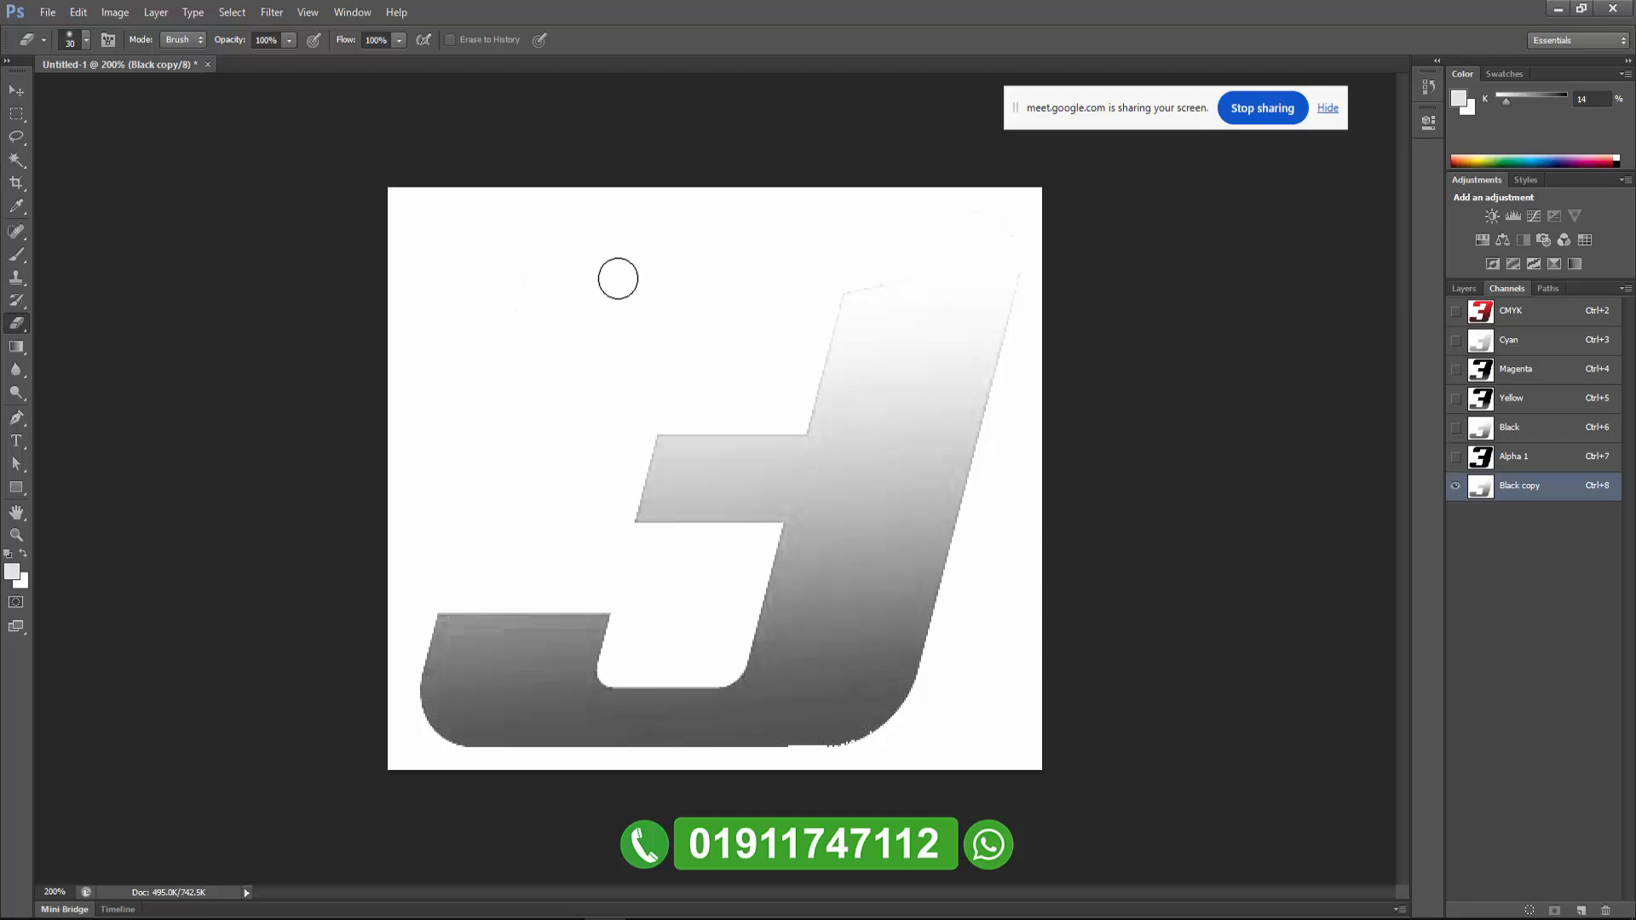
Convert the Alpha 1 channel to a red spot color channel.
double_click(1481, 457)
click(786, 349)
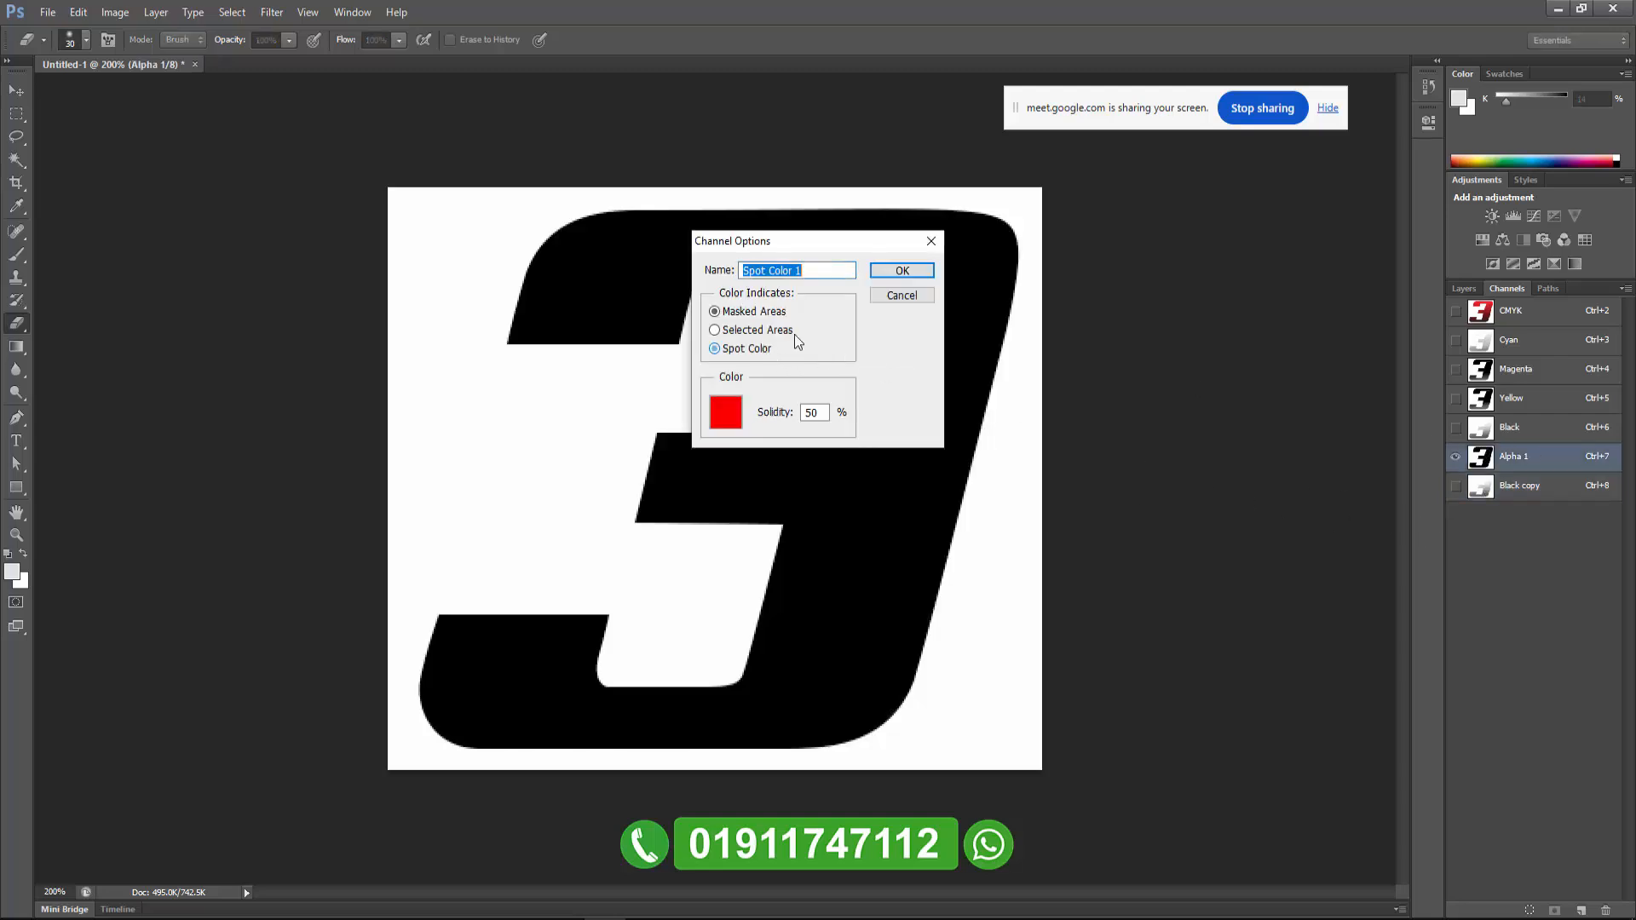
click(905, 273)
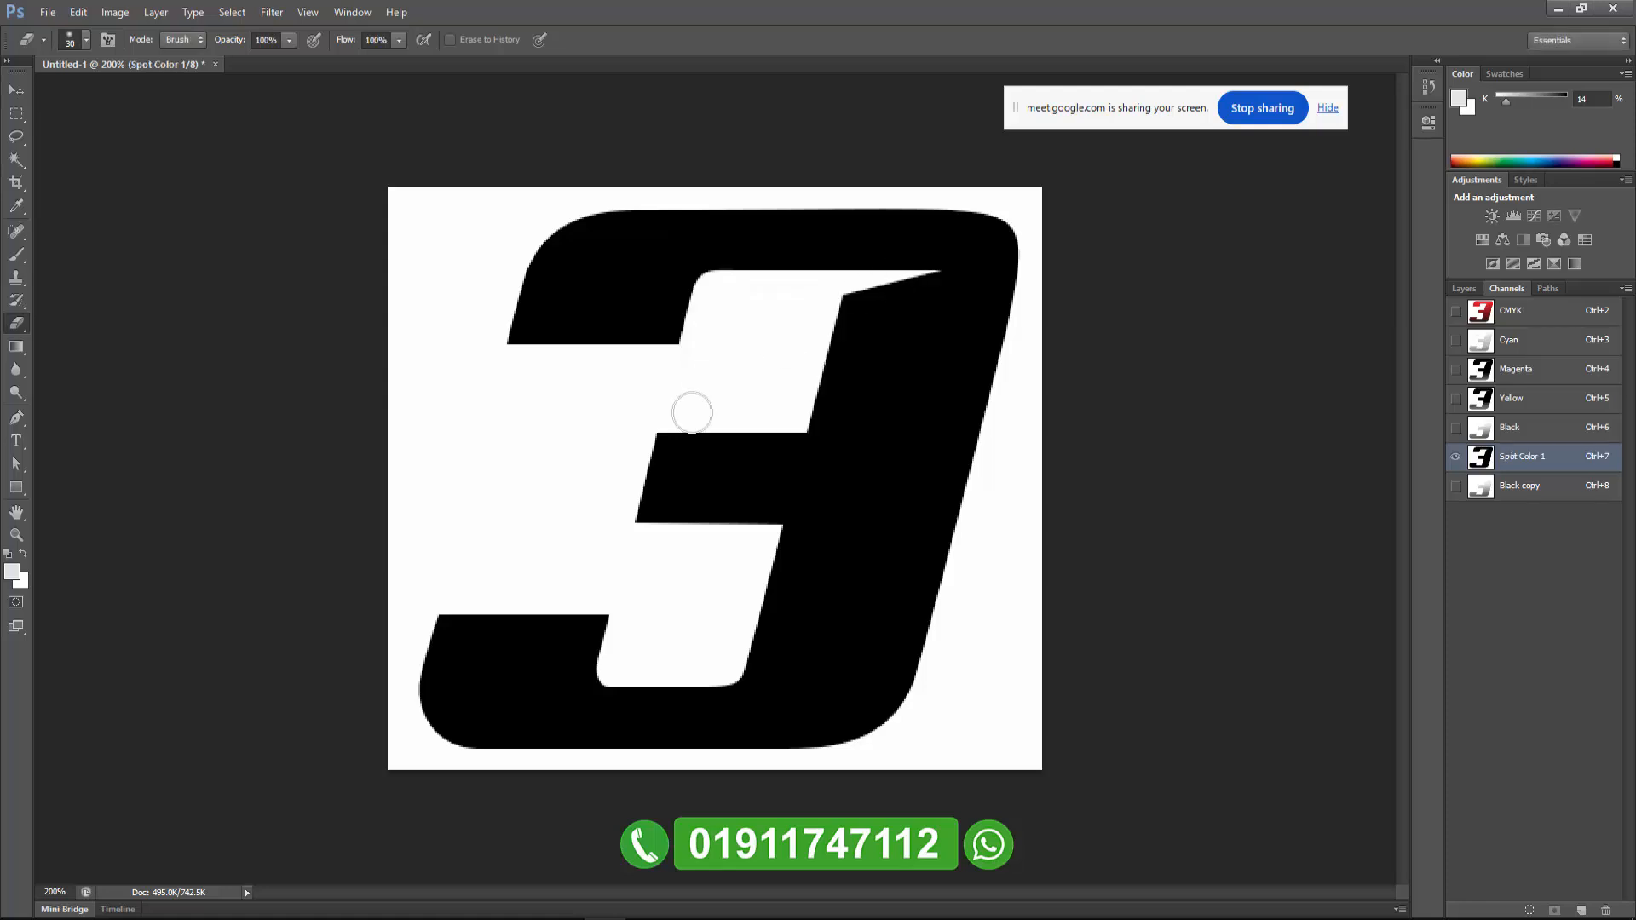
Convert the Black copy channel to a spot color channel and set its color to near-black.
click(1526, 488)
double_click(1487, 488)
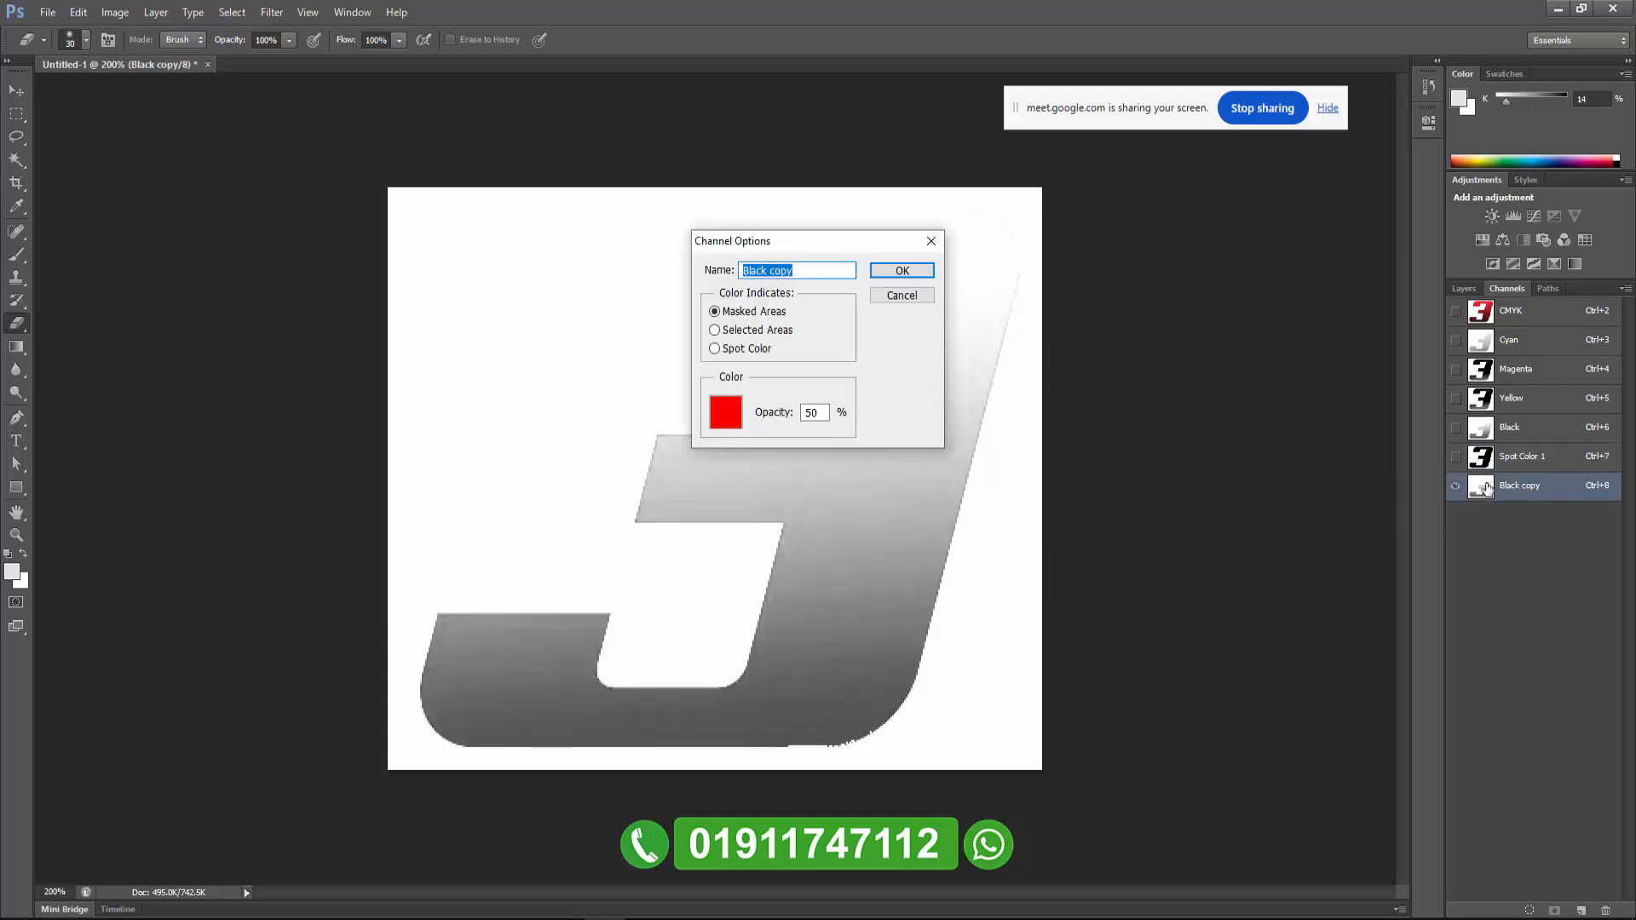
click(746, 350)
click(728, 413)
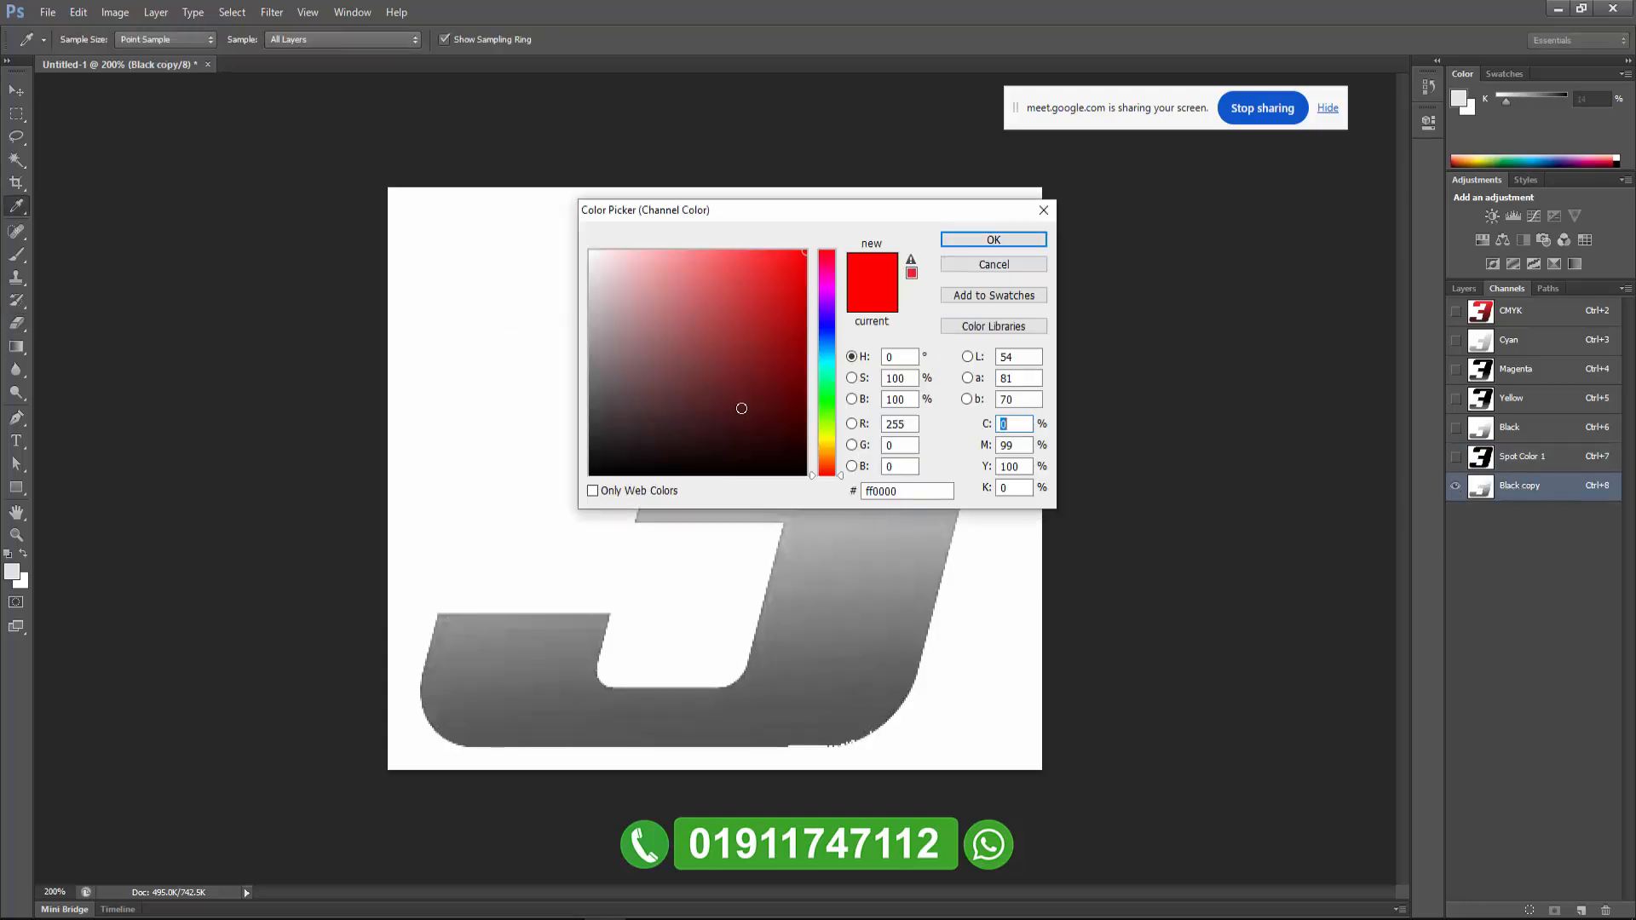
click(595, 457)
key(Return)
key(Return)
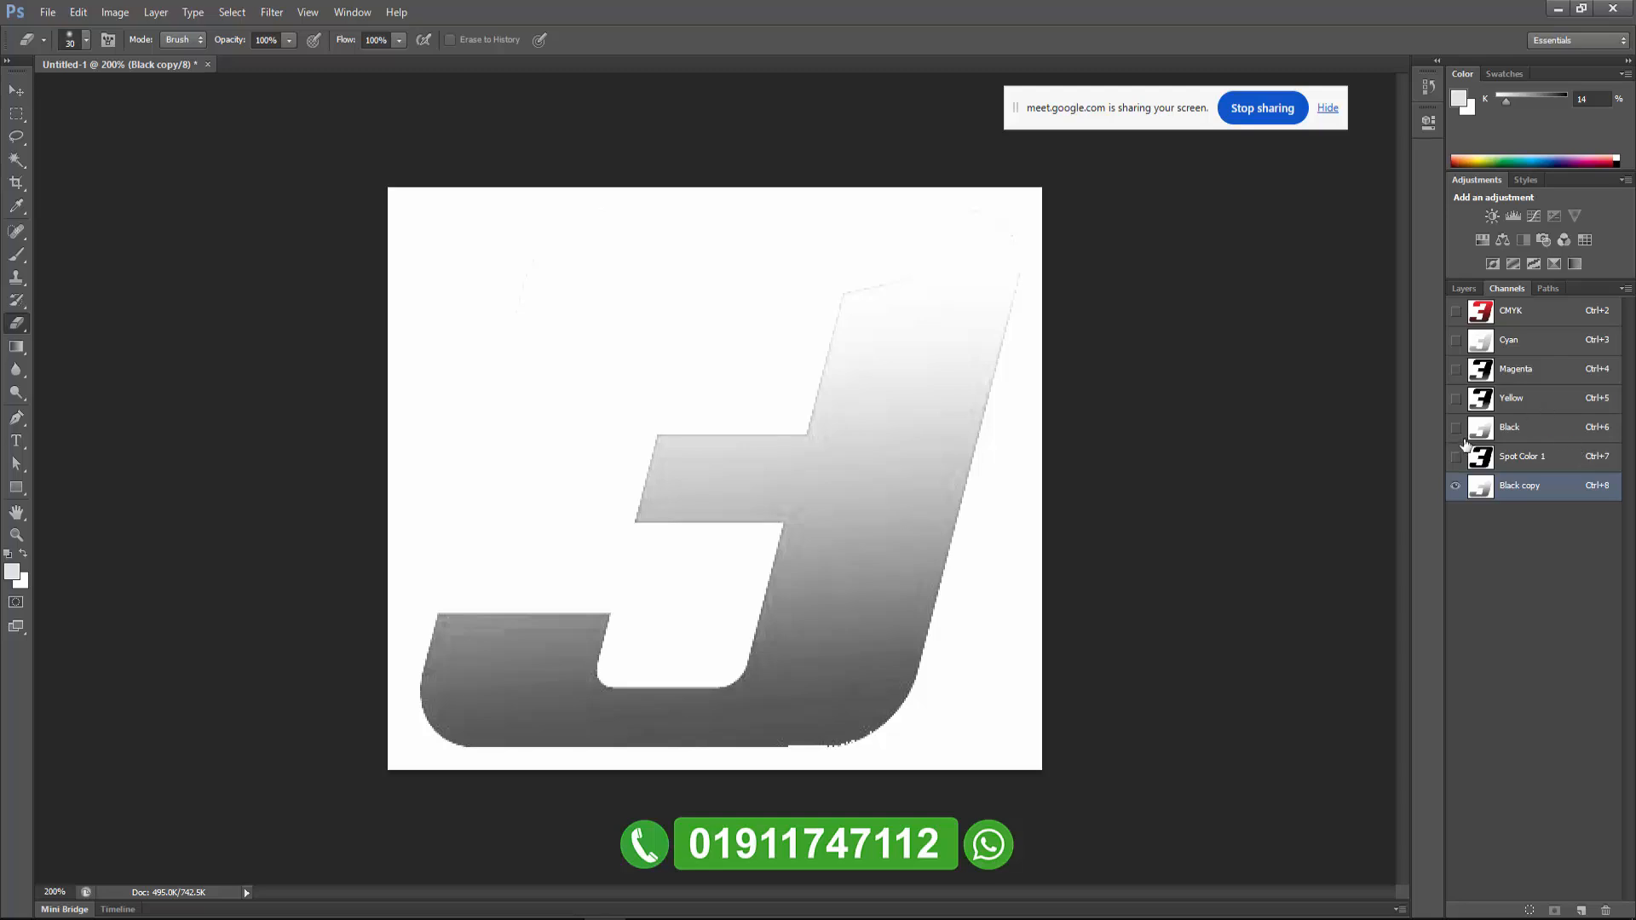
Preview the two spot channels together, compare them with the CMYK composite, and inspect each spot channel on its own.
click(1456, 457)
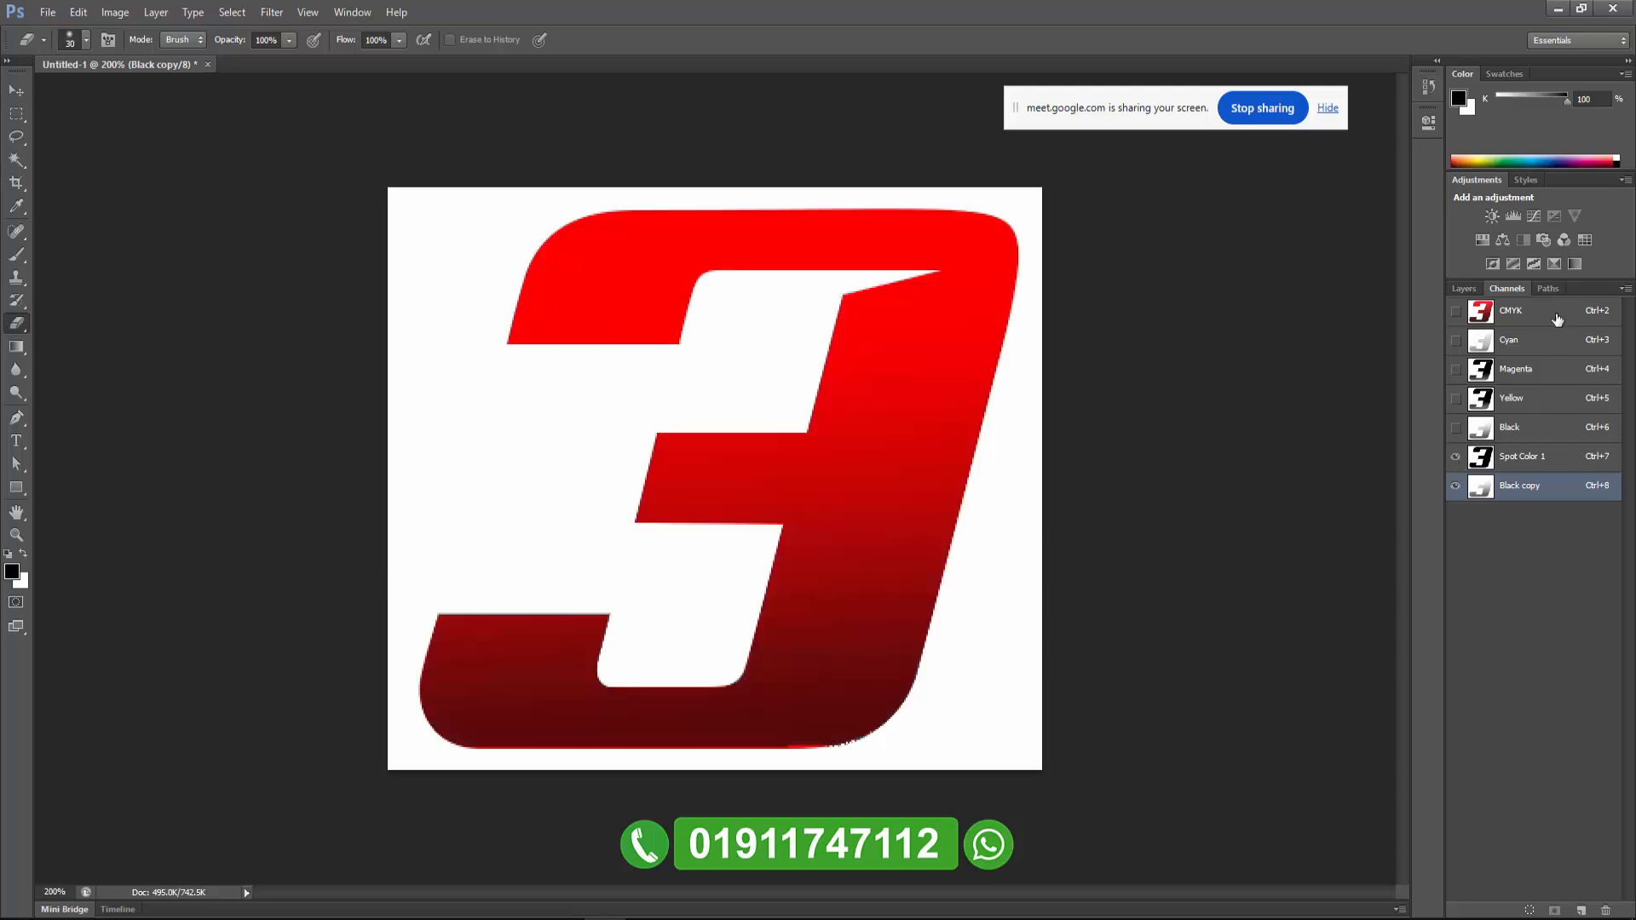
click(1558, 320)
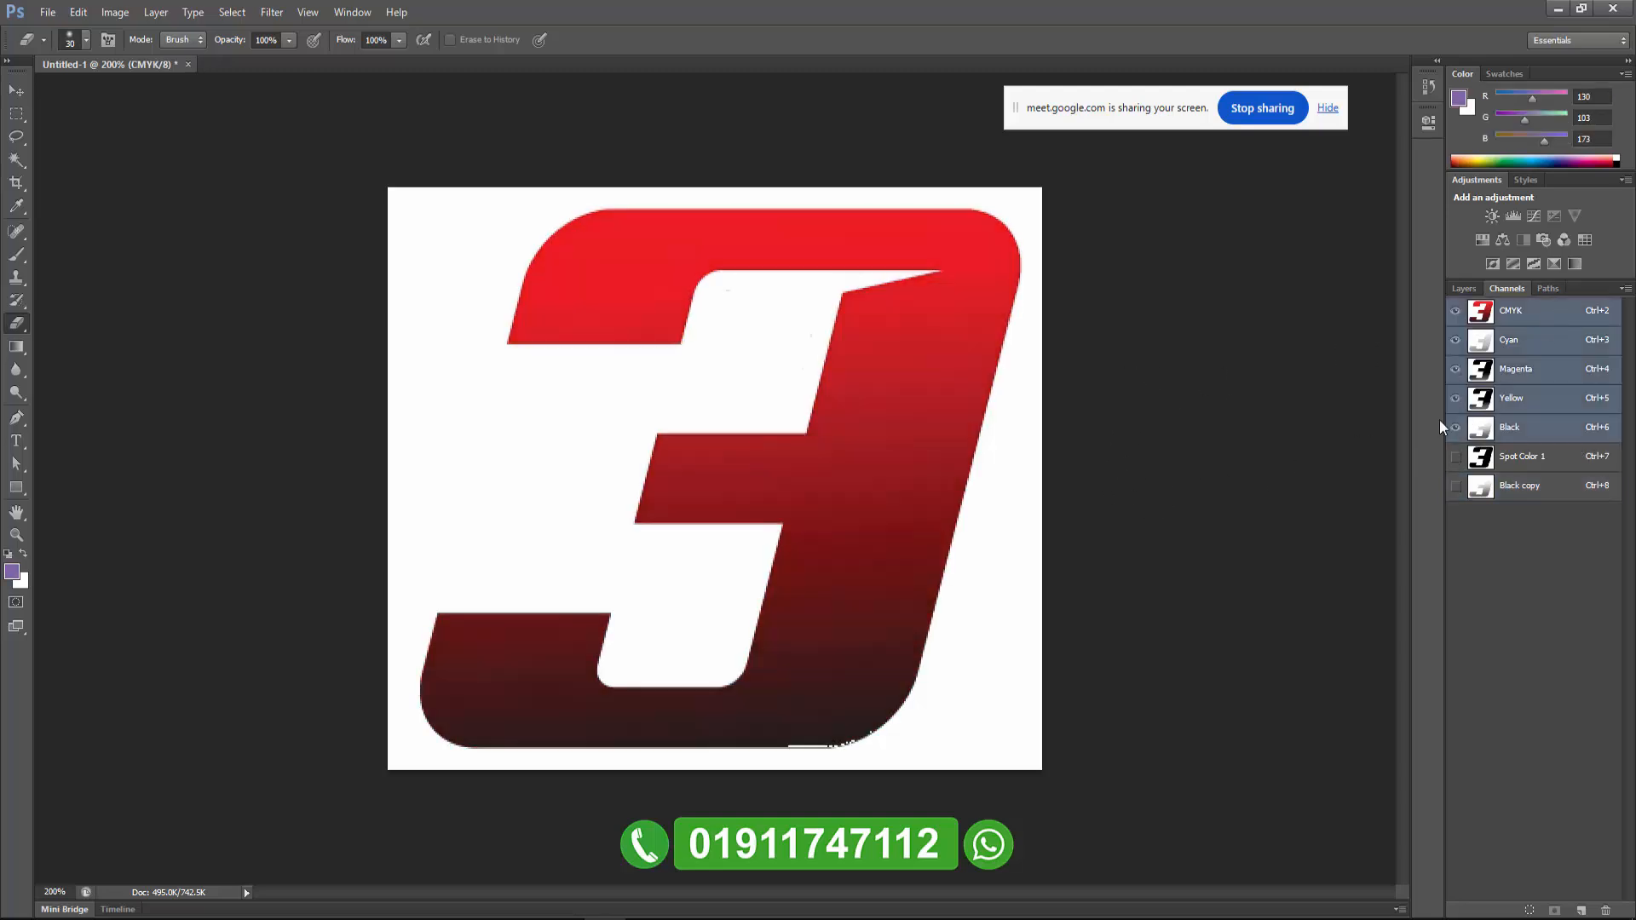
click(1526, 457)
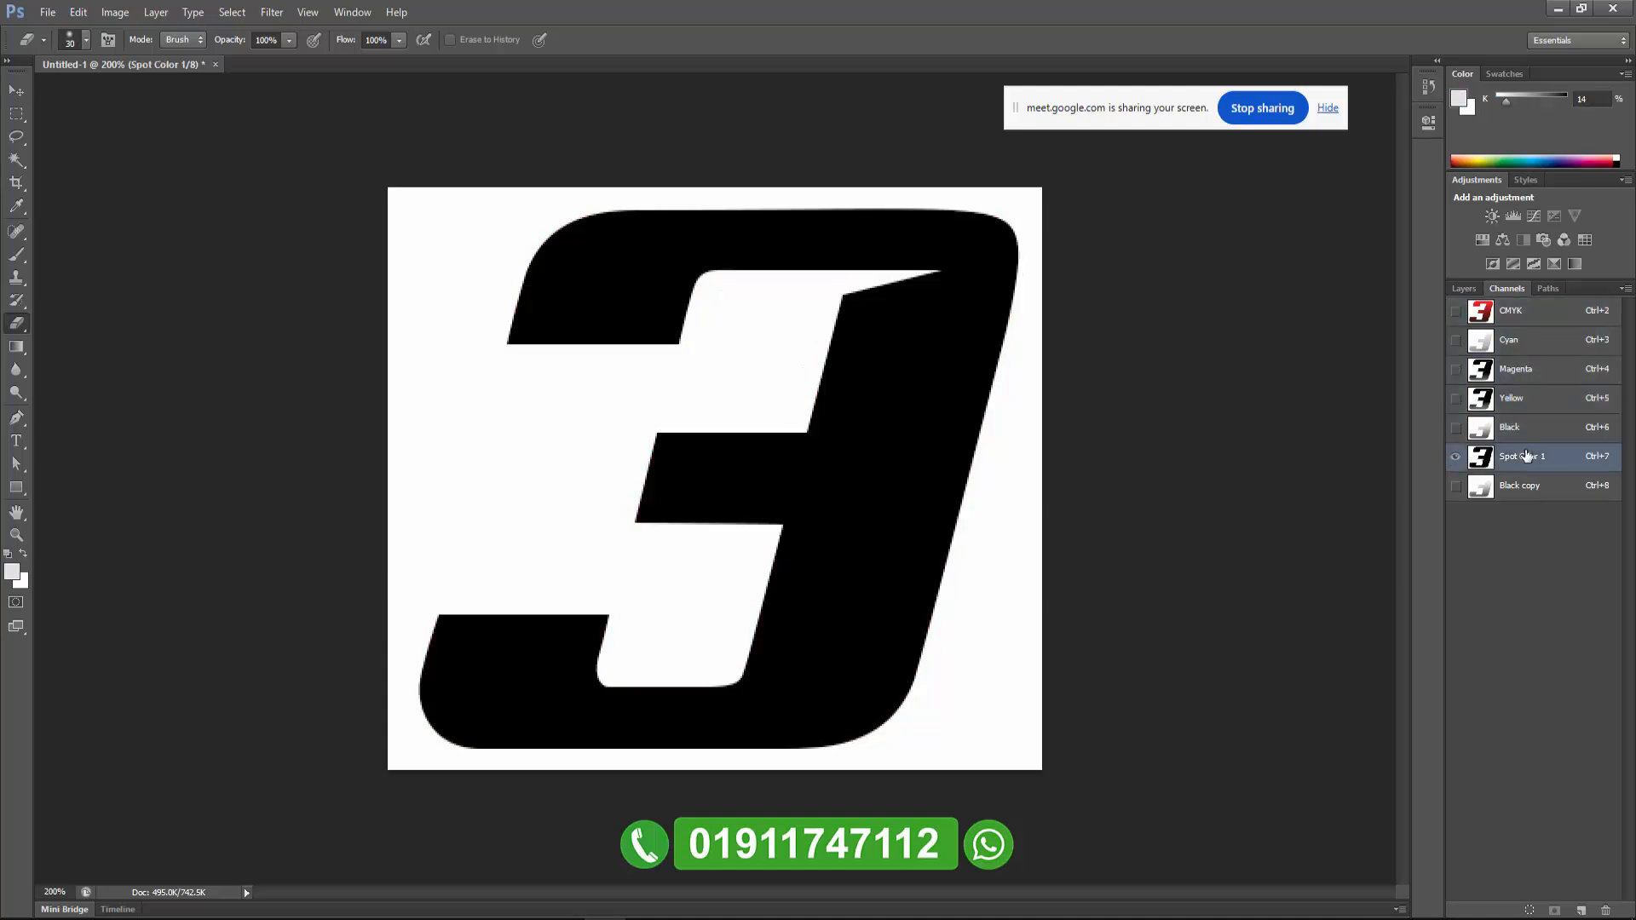
click(1456, 484)
click(1456, 485)
click(1539, 486)
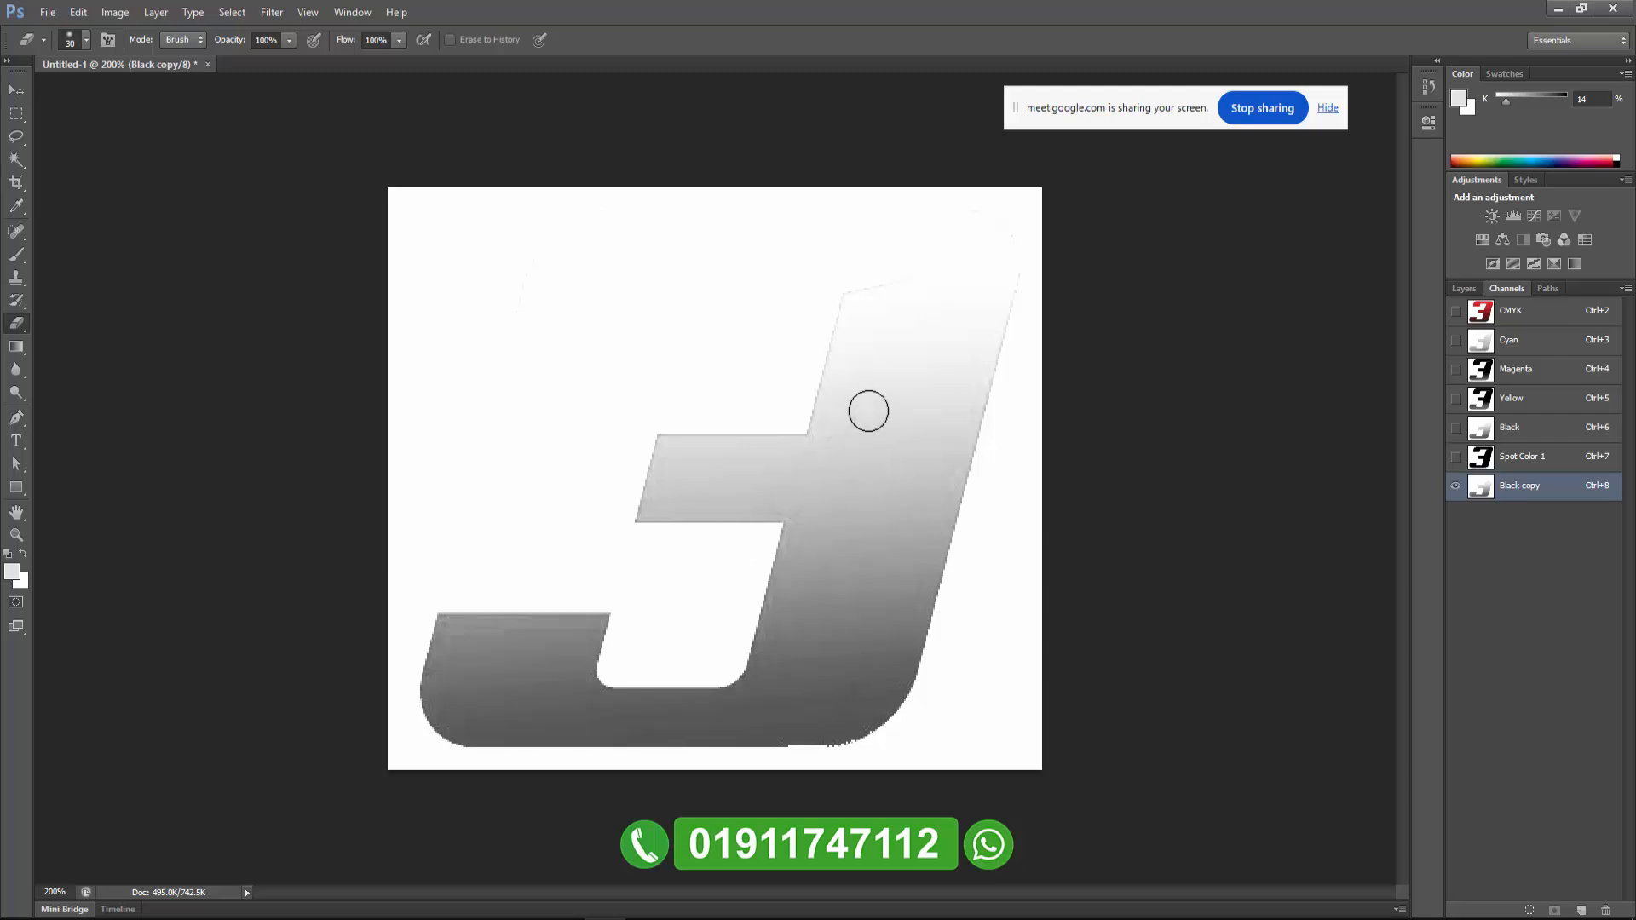
Compare the red and black spot channels by repeatedly switching their visibility, viewing them together and separately.
click(1455, 457)
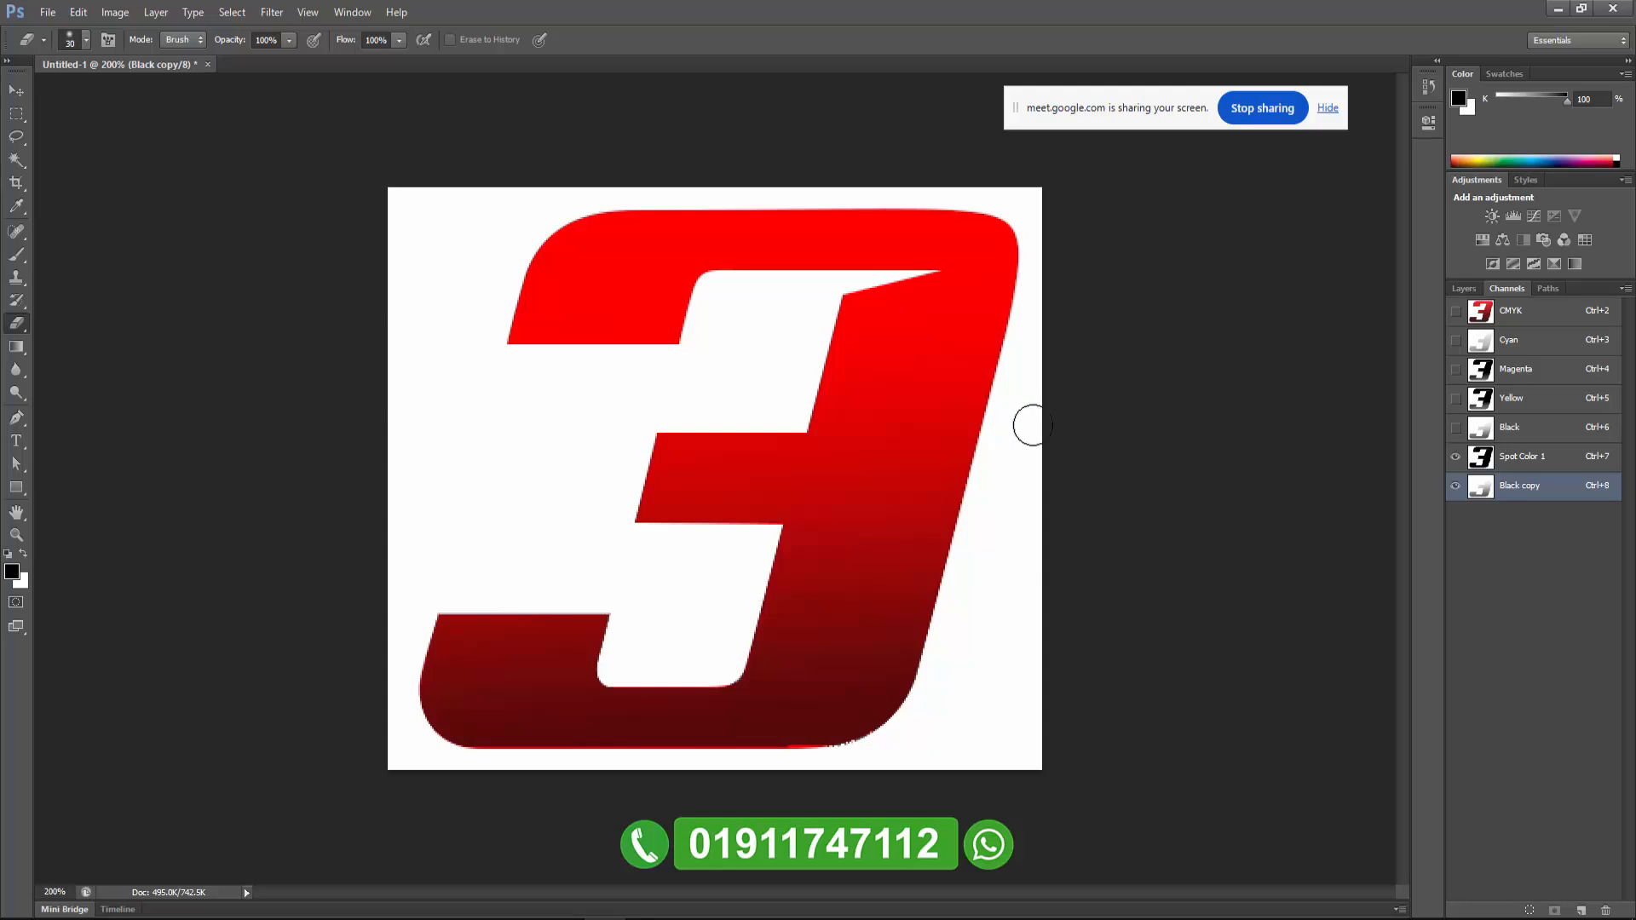
click(1509, 466)
click(1514, 482)
click(1456, 457)
click(1456, 457)
double_click(1456, 458)
click(1455, 460)
click(1455, 458)
click(1456, 460)
click(1457, 461)
click(1456, 486)
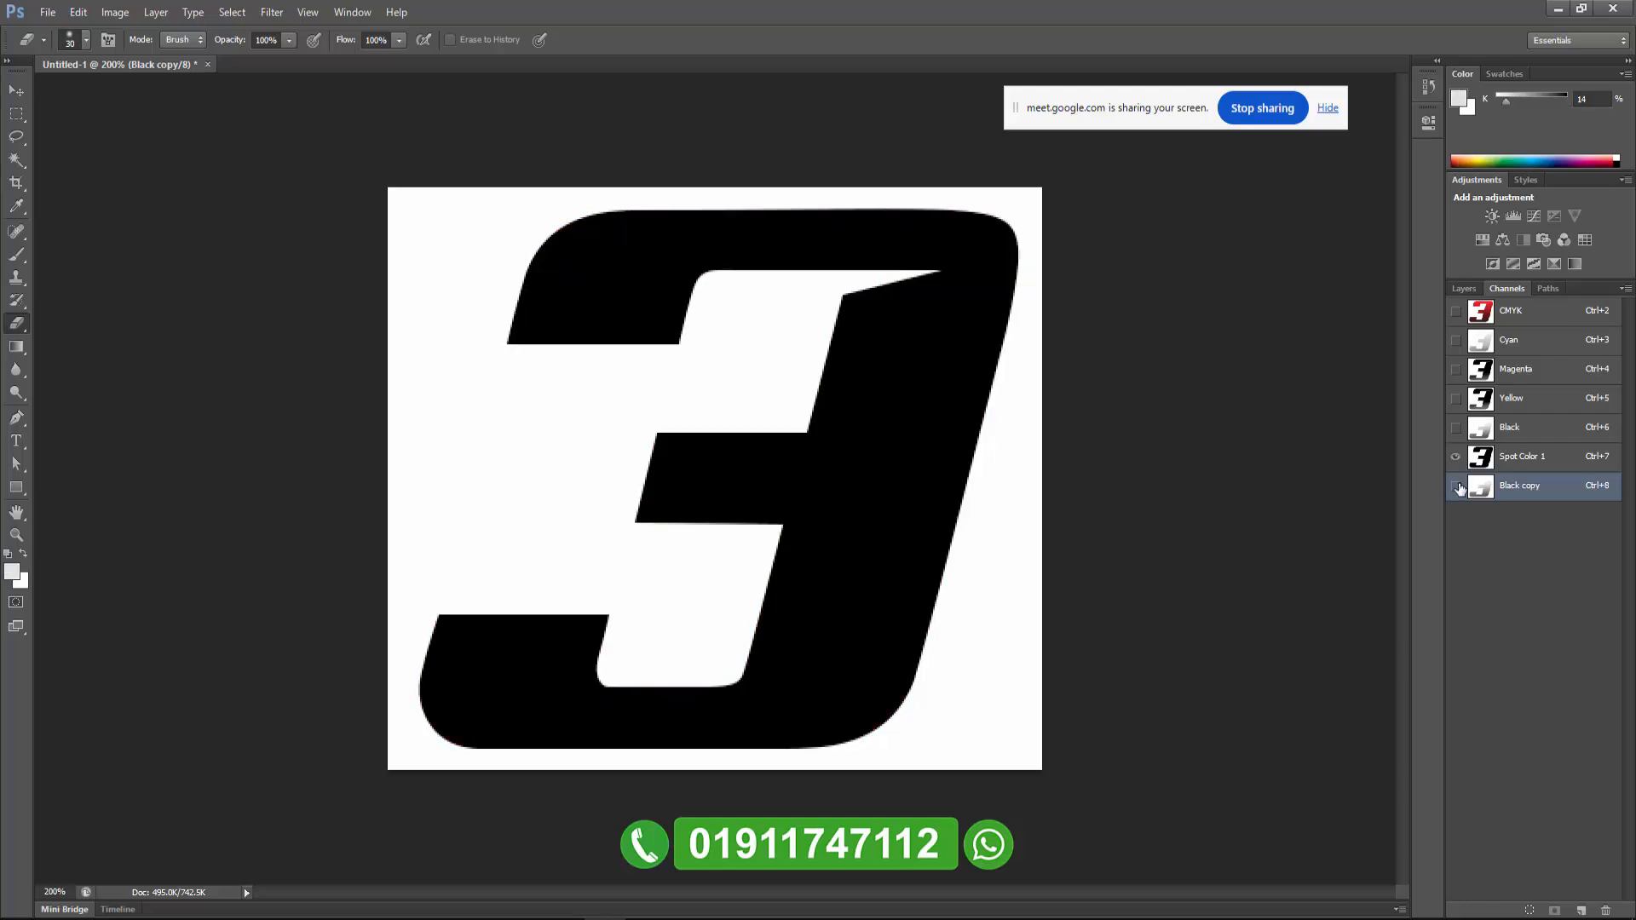
click(1456, 487)
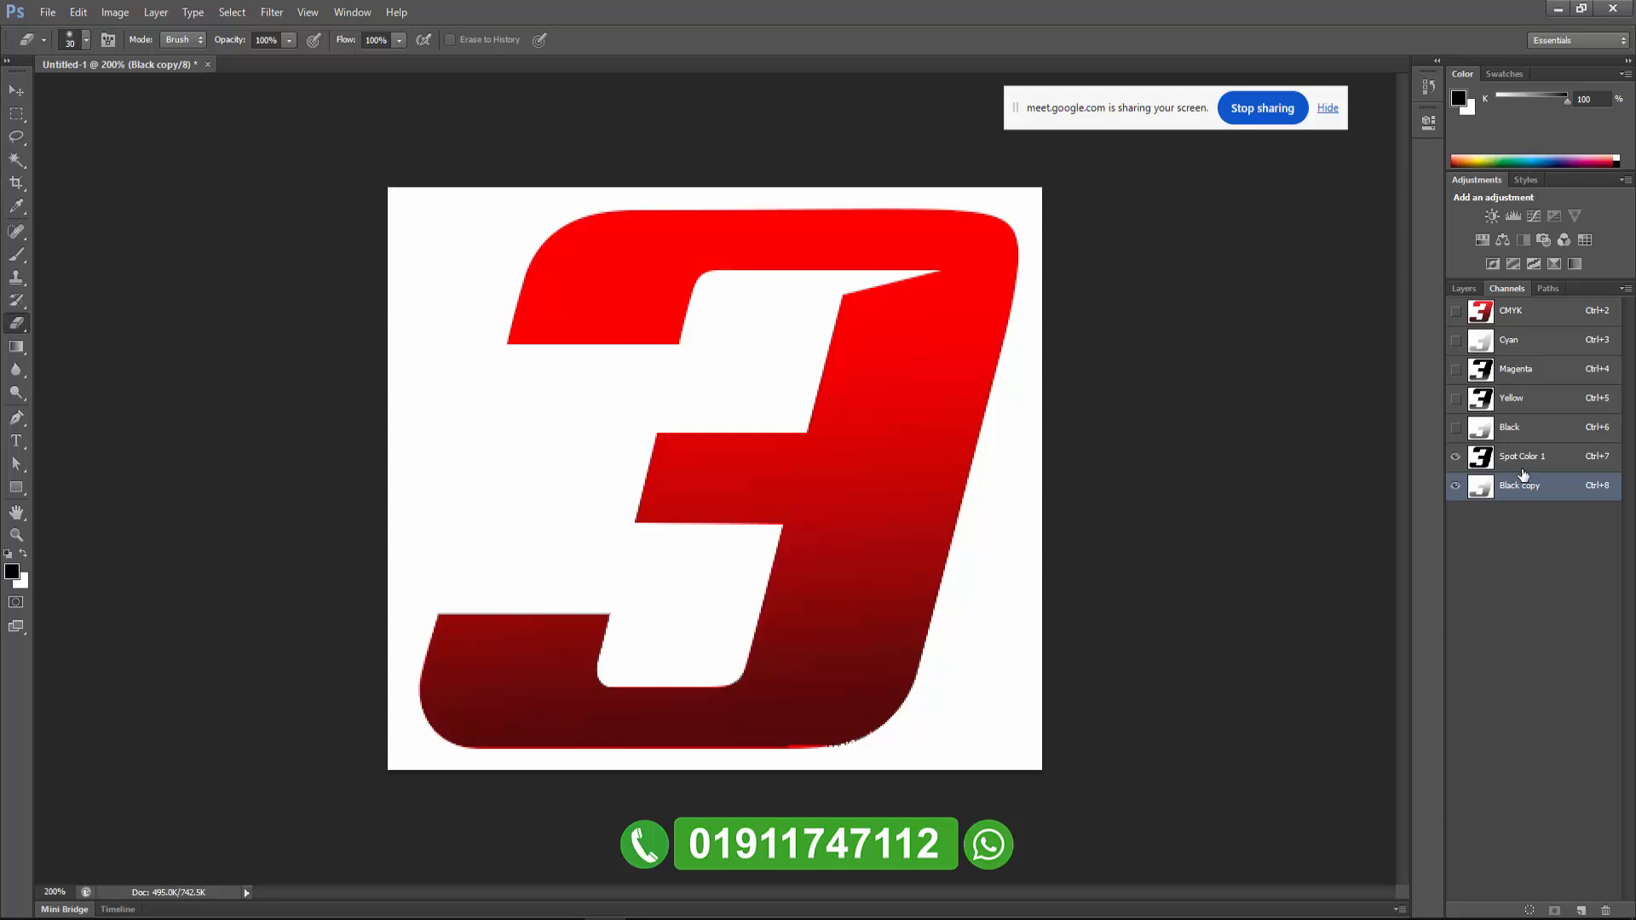
Make Spot Color 1 the active channel and save the document in Photoshop format as 89, keeping spot colors.
click(1524, 471)
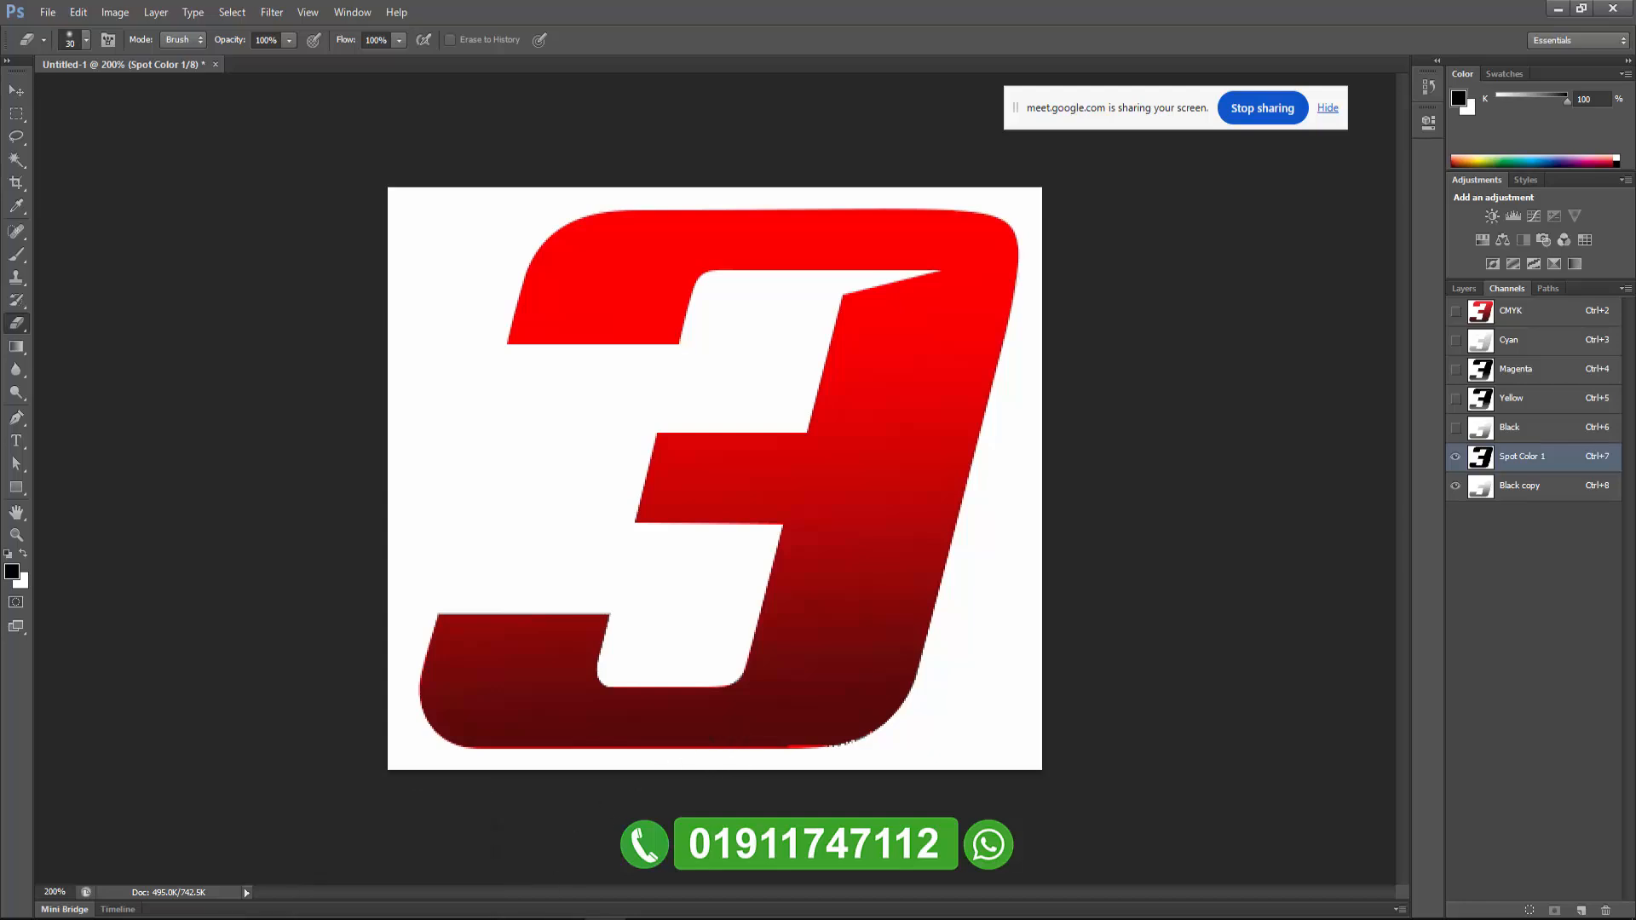
click(48, 11)
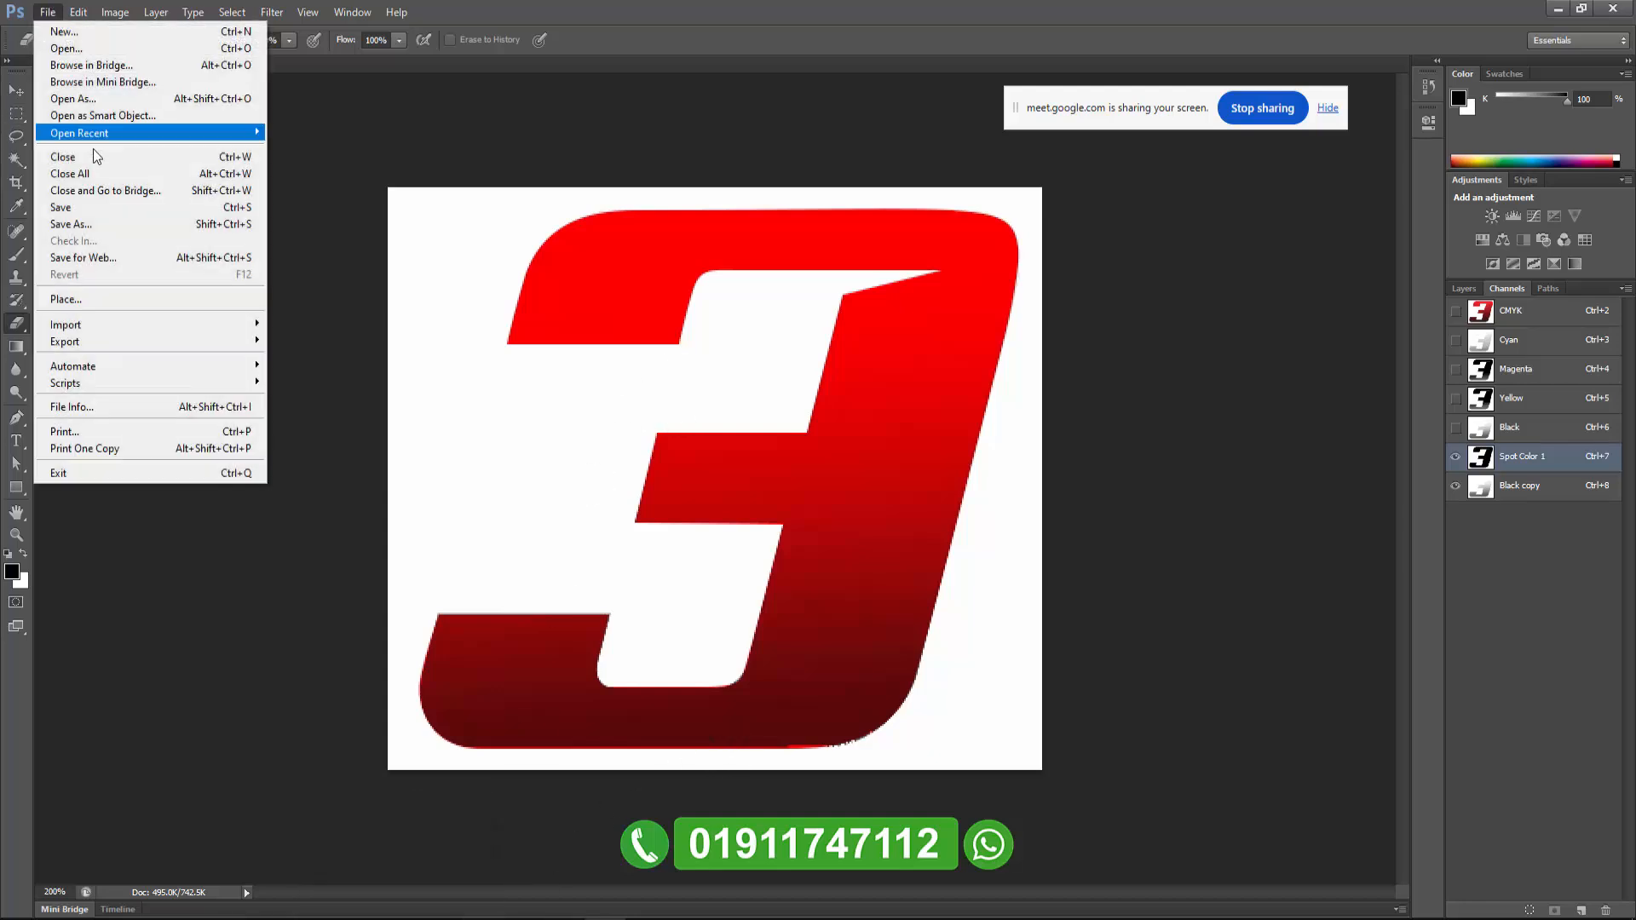
click(130, 208)
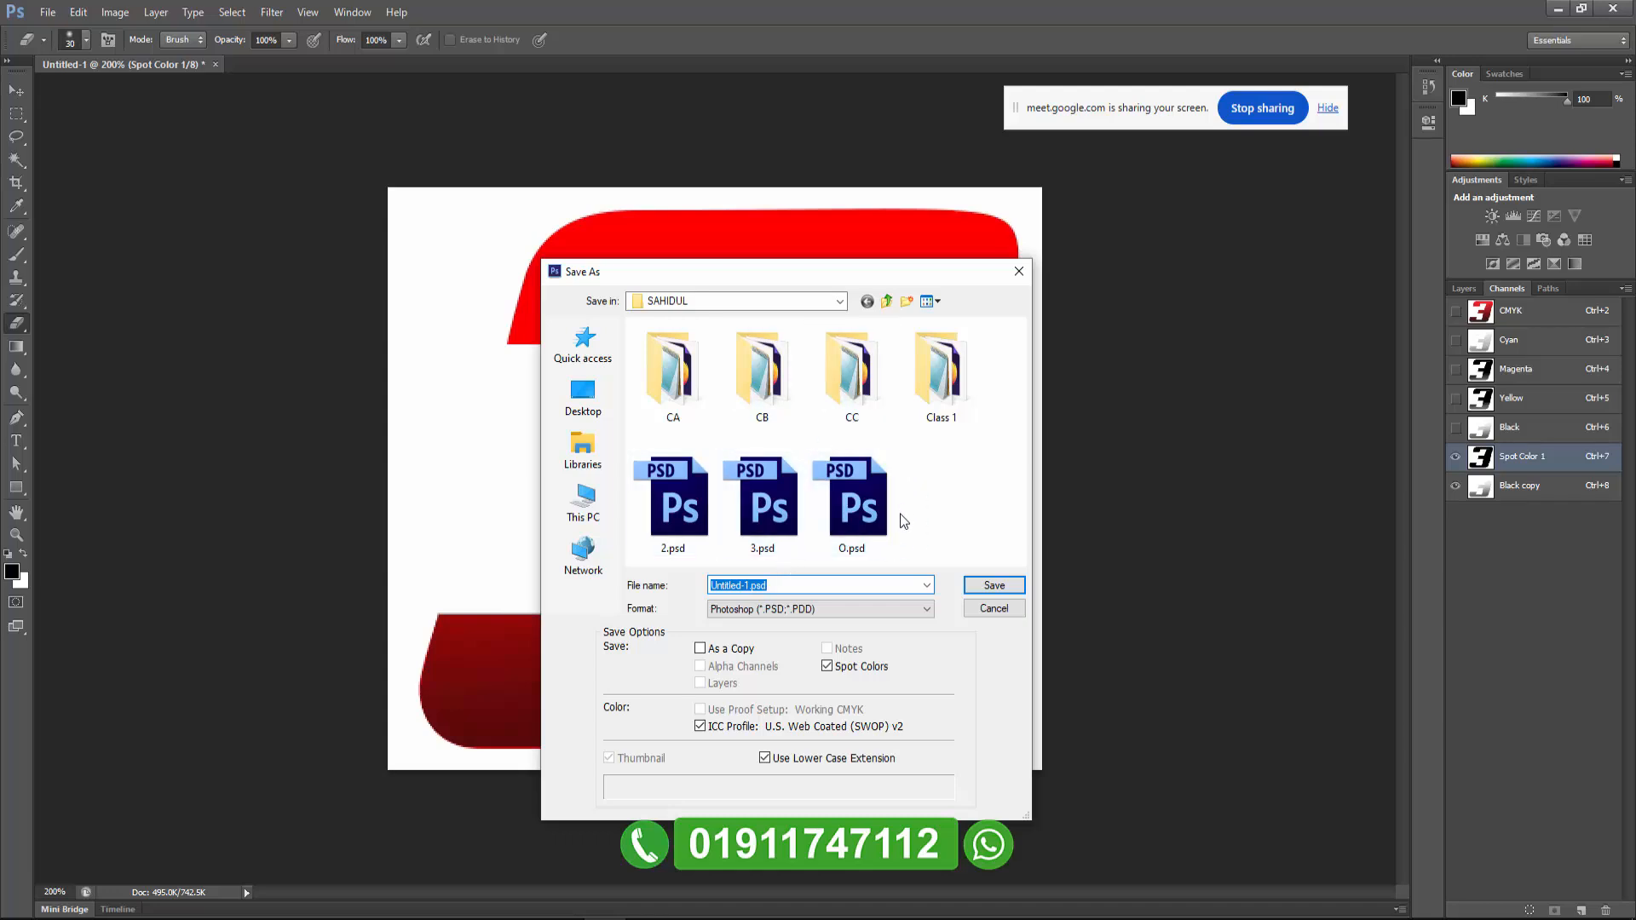
text(8)
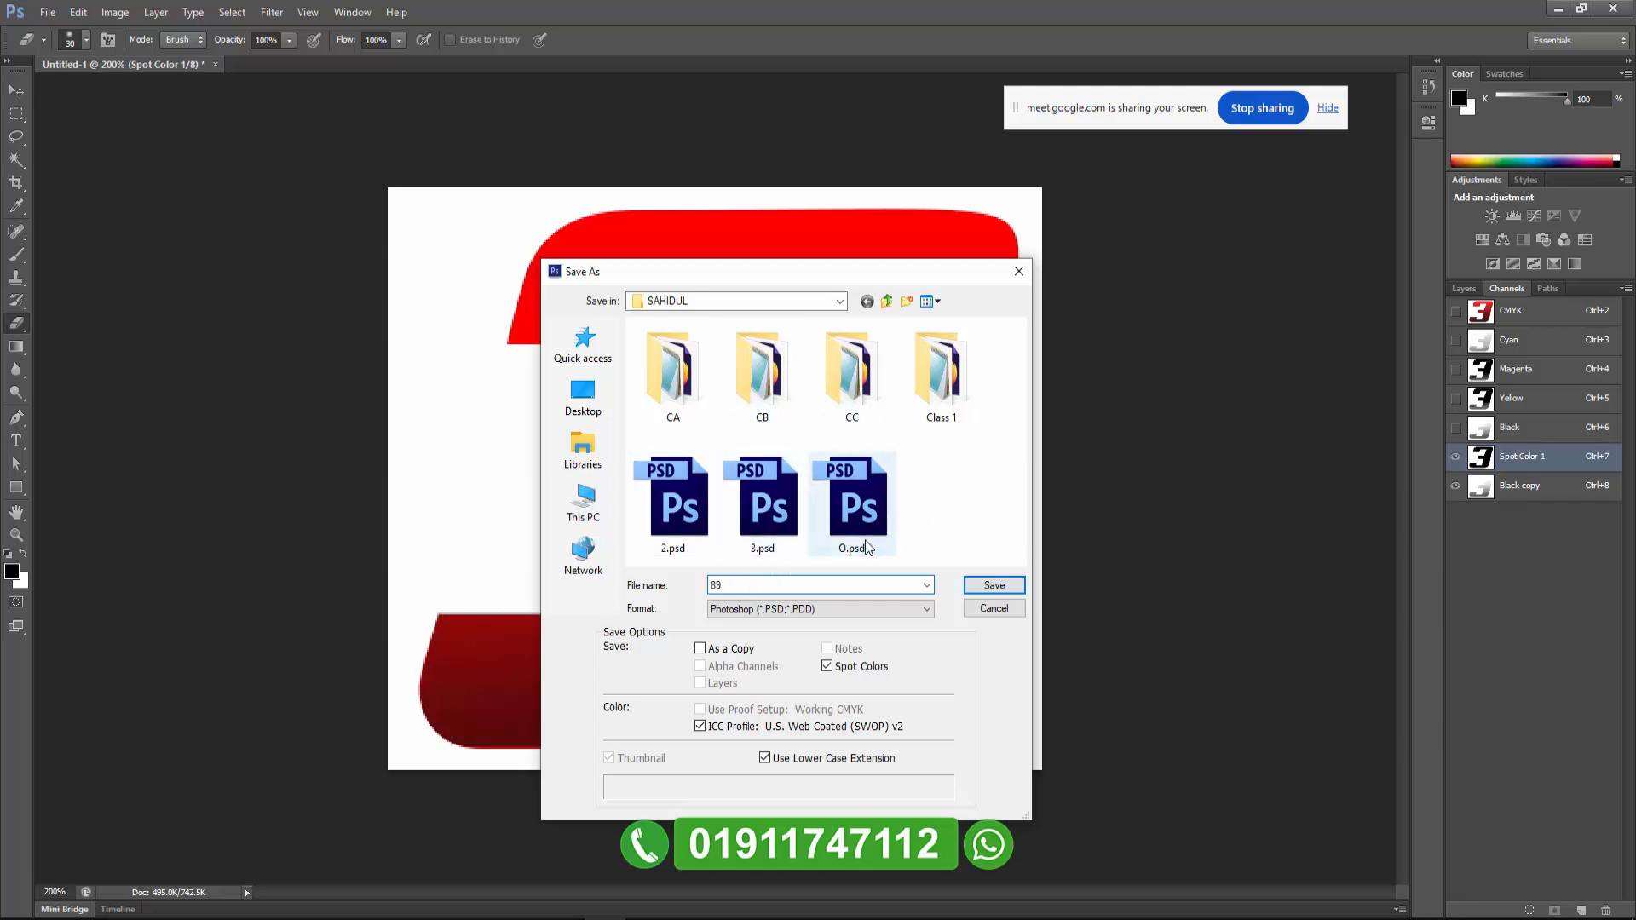
text(9)
key(Return)
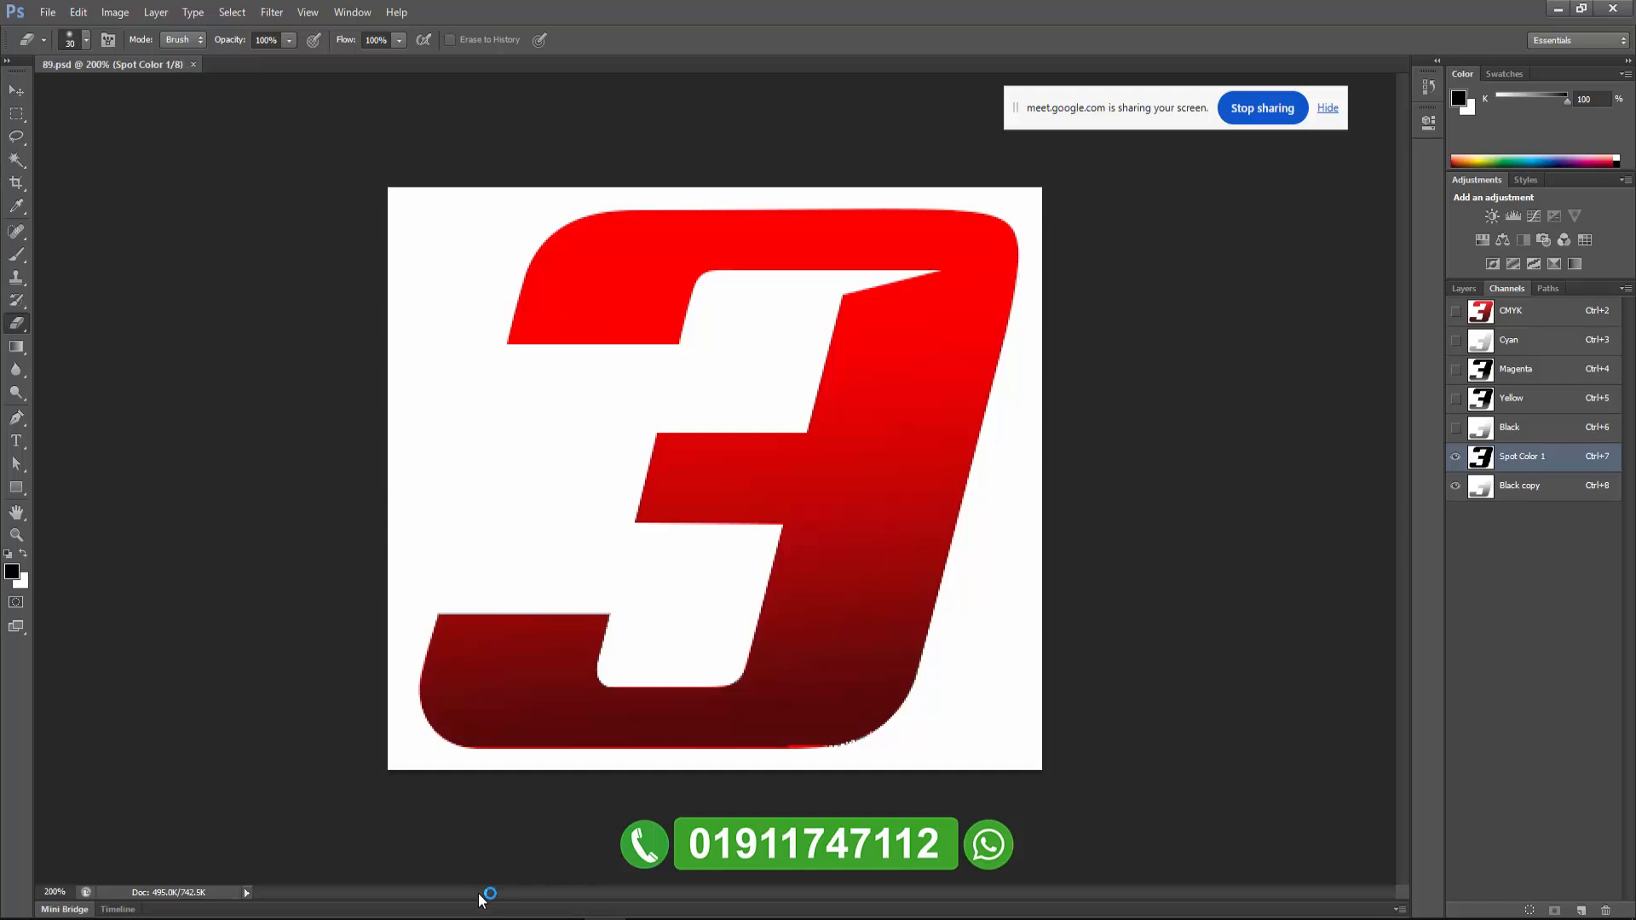
Switch to File Explorer and open the quick-access folder where 89.psd was saved.
click(312, 918)
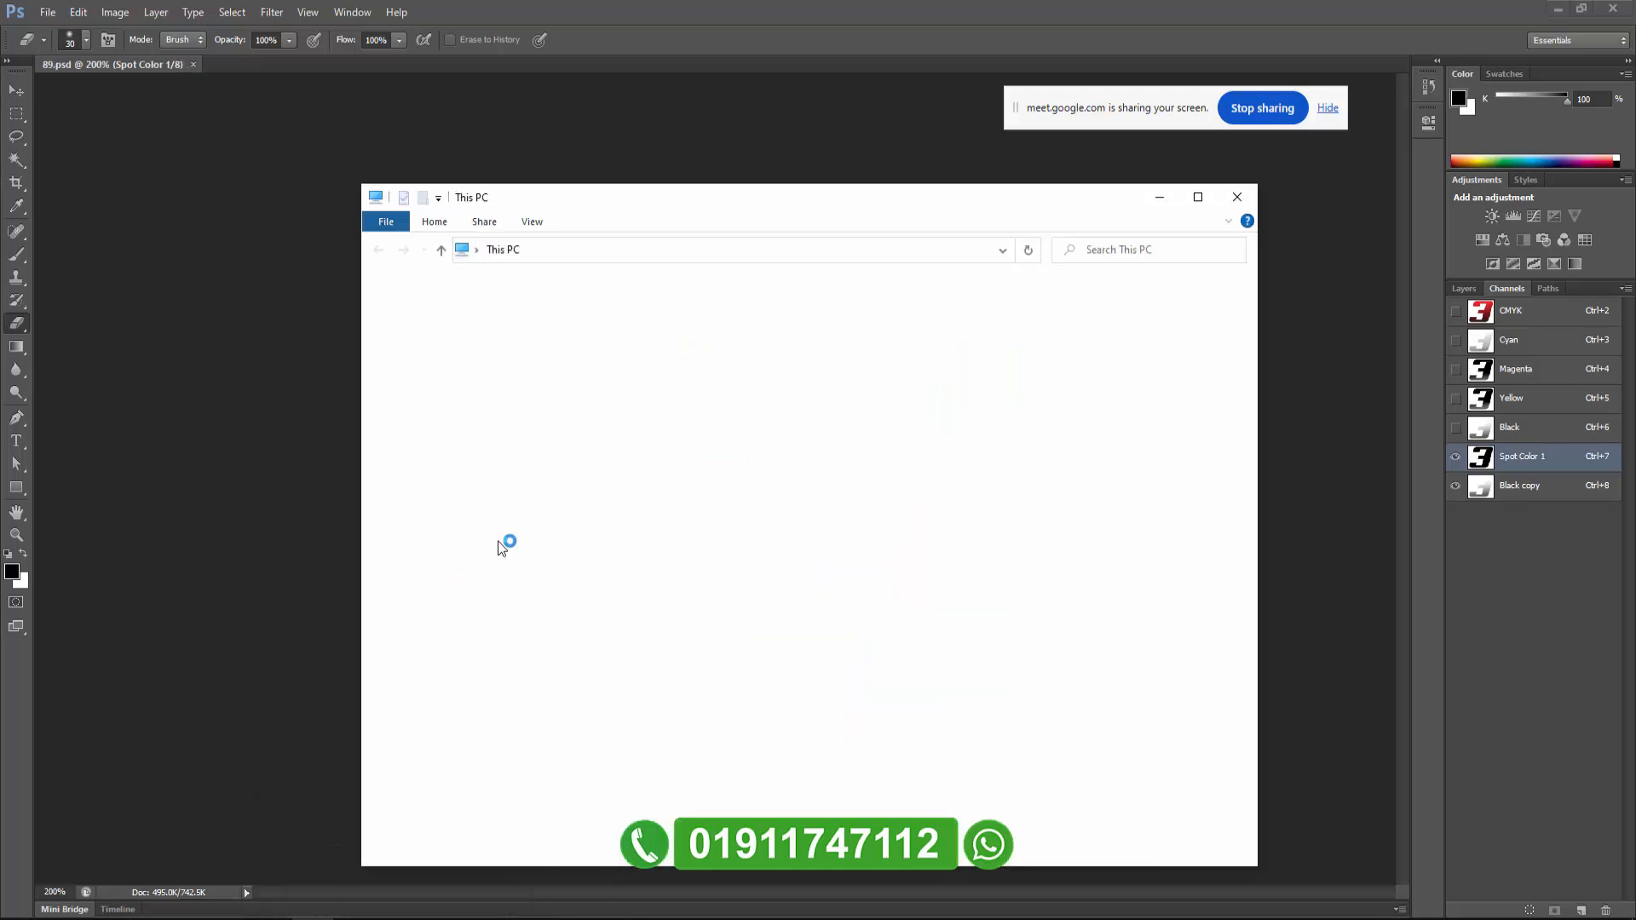
click(429, 442)
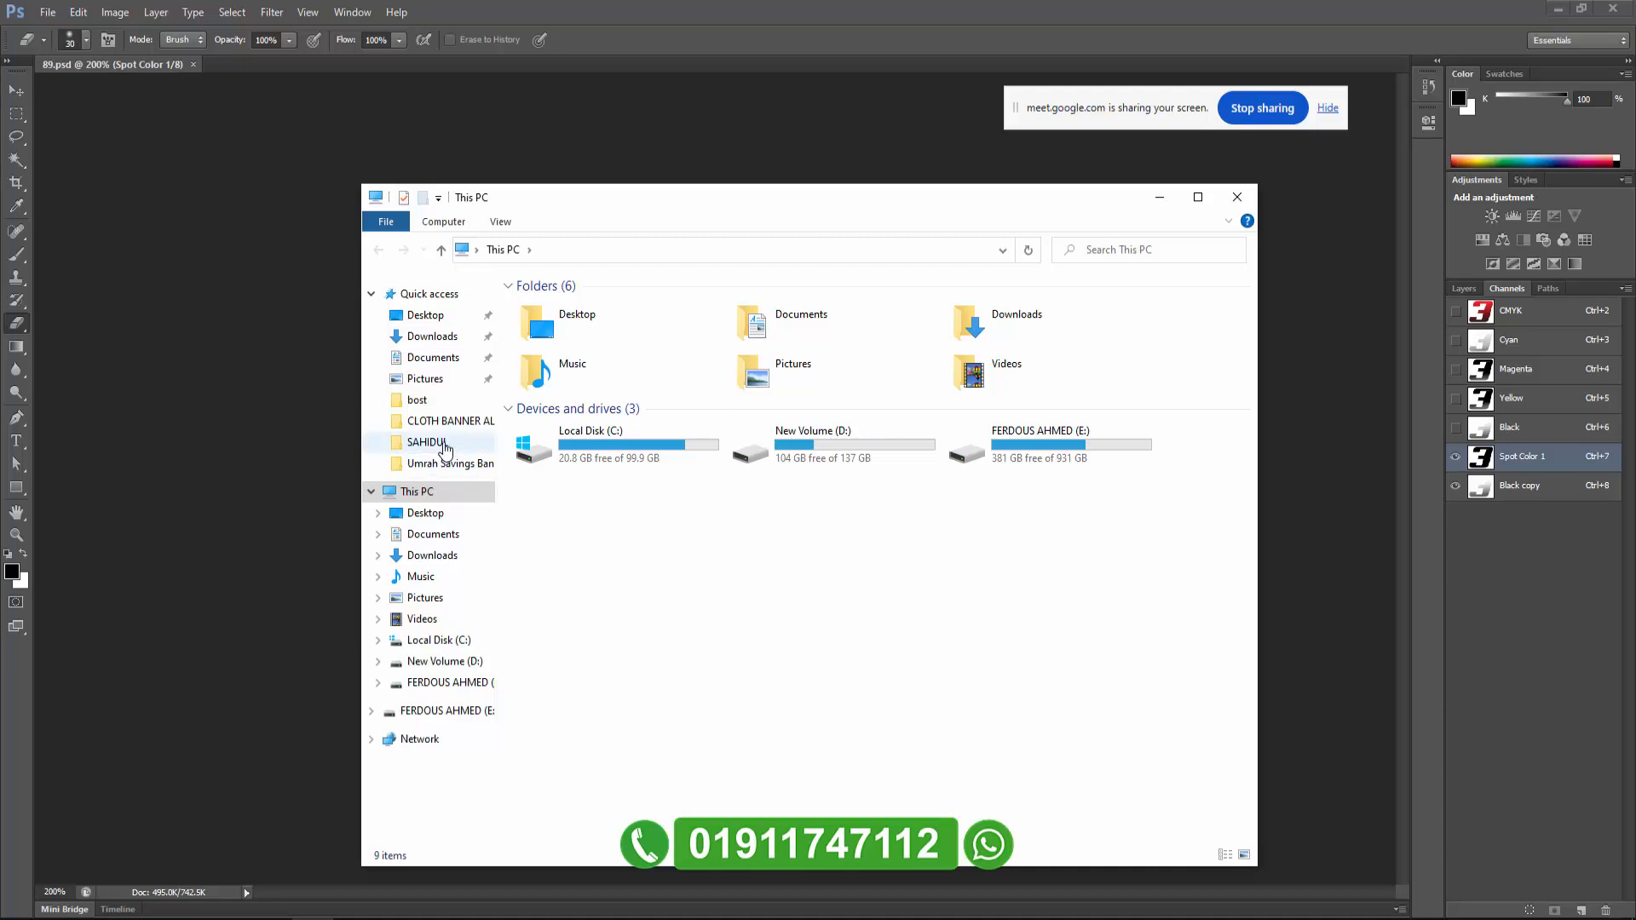